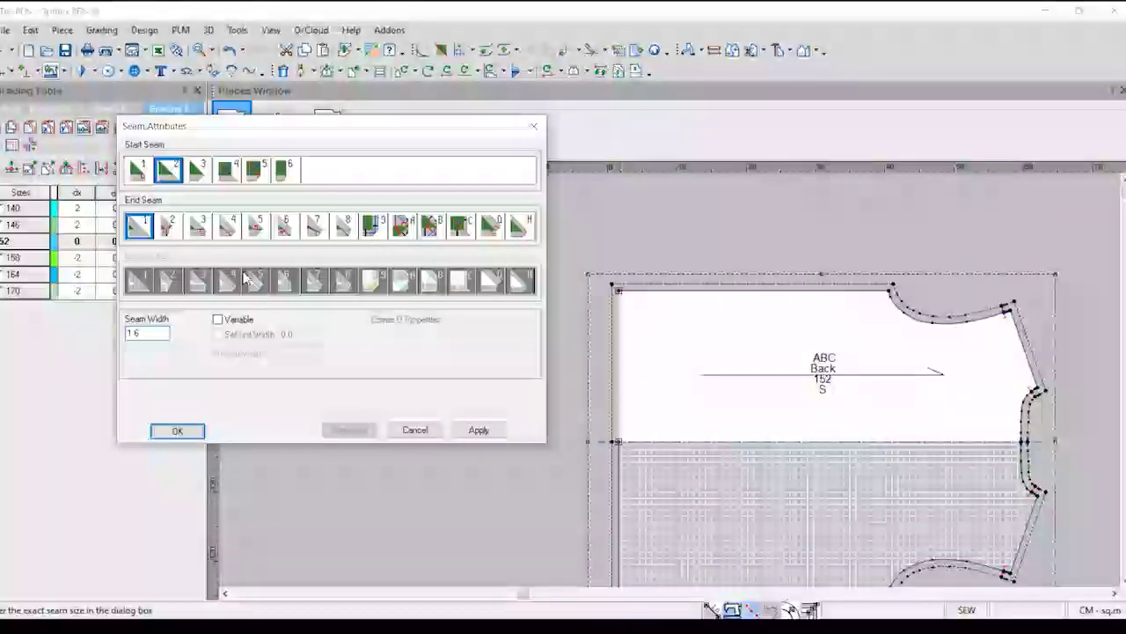
# Apply the 1.6 cm seam to the Back piece's hem and add the same hem seam to the Front piece
pyautogui.click(176, 431)
pyautogui.scroll(-3, 669, 378)
pyautogui.scroll(4, 634, 407)
pyautogui.click(623, 394)
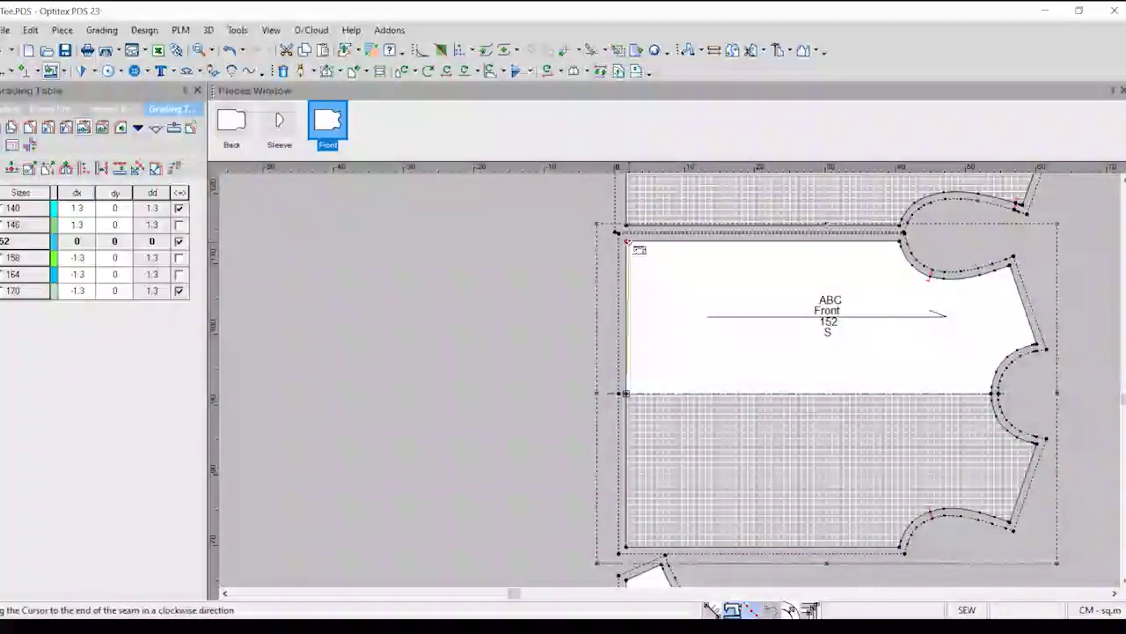
pyautogui.click(626, 241)
pyautogui.write('1')
pyautogui.press('Return')
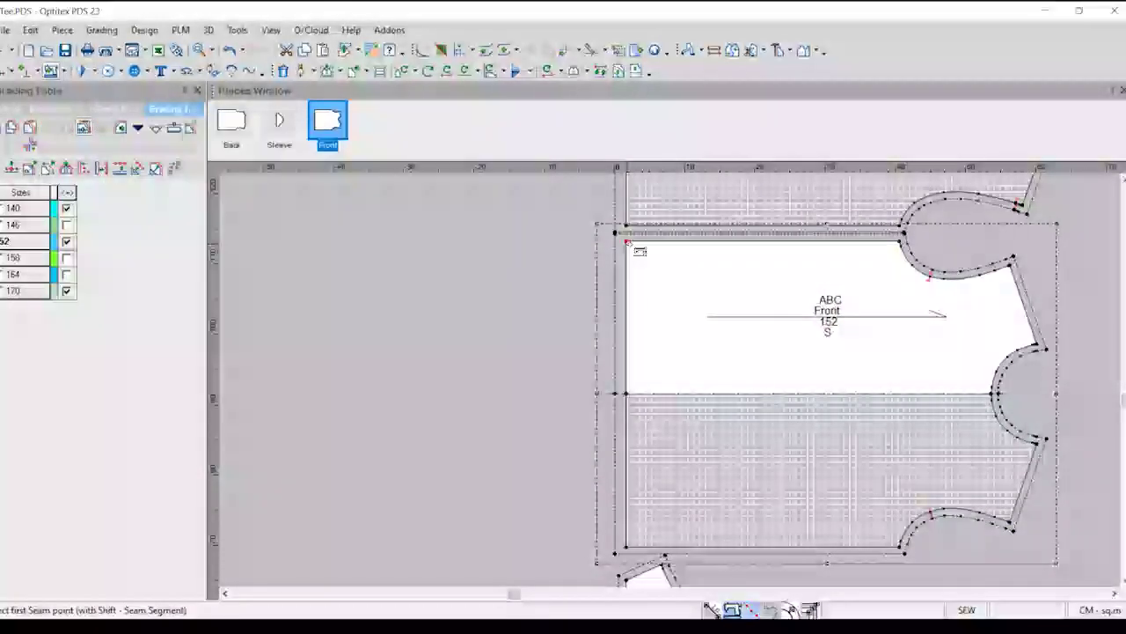
# Define a seam along the Sleeve piece's hem edge with a seam width of 1.6 cm
pyautogui.scroll(-2, 629, 398)
pyautogui.scroll(3, 628, 397)
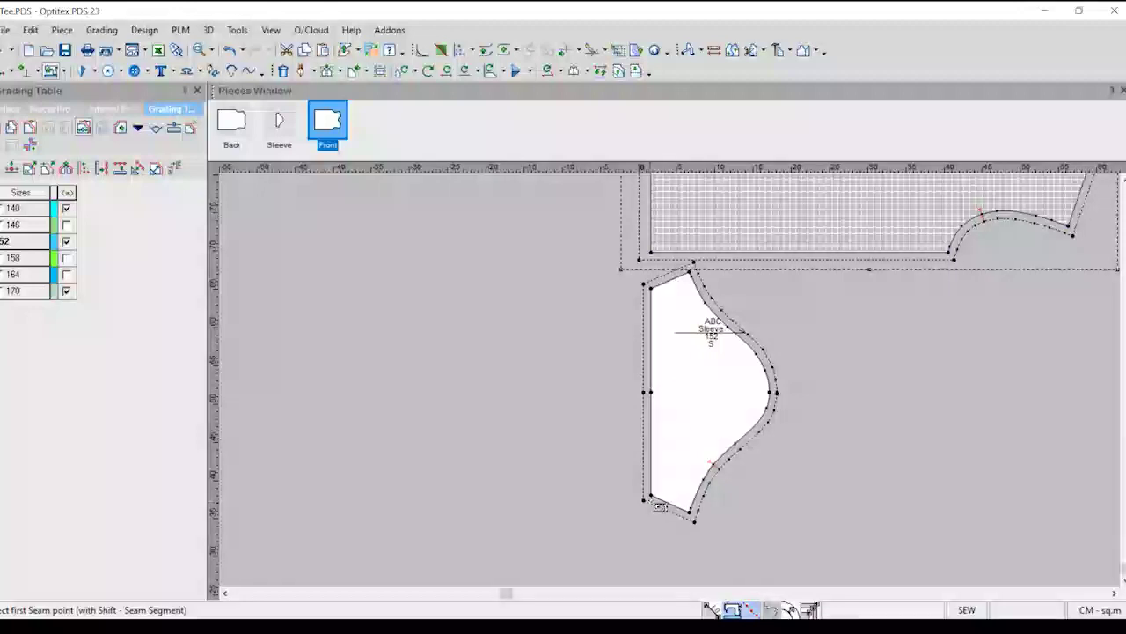
pyautogui.click(651, 496)
pyautogui.click(649, 287)
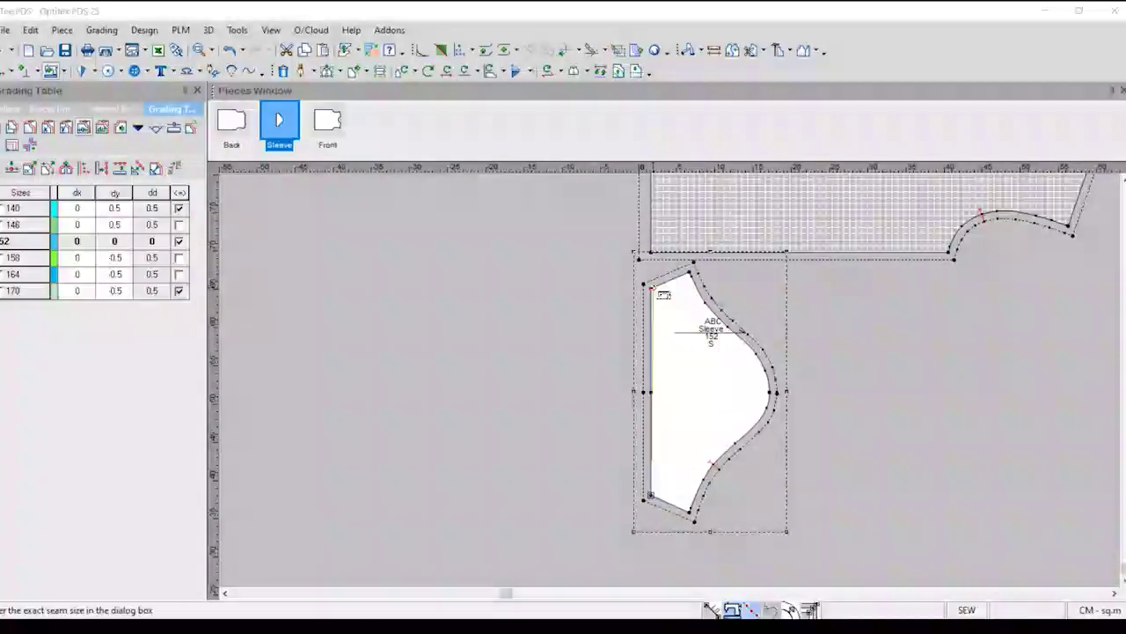
pyautogui.write('1.6')
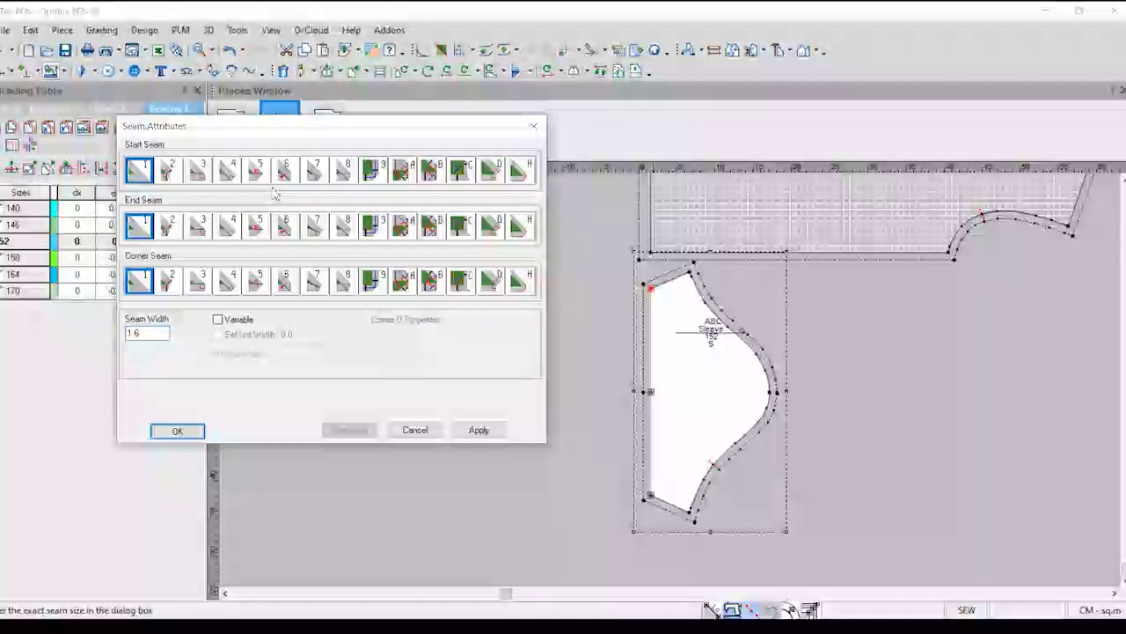
# Give the sleeve hem seam start corner type 5 and end corner type 6, and finish the seam command
pyautogui.click(256, 170)
pyautogui.click(282, 228)
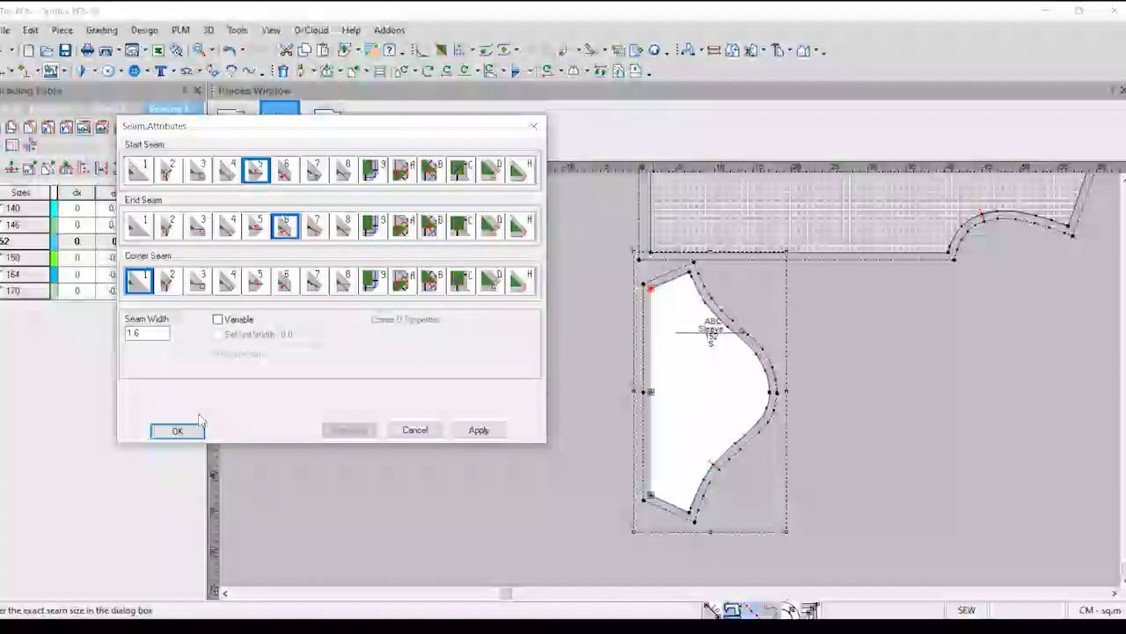
pyautogui.click(177, 430)
pyautogui.scroll(2, 674, 352)
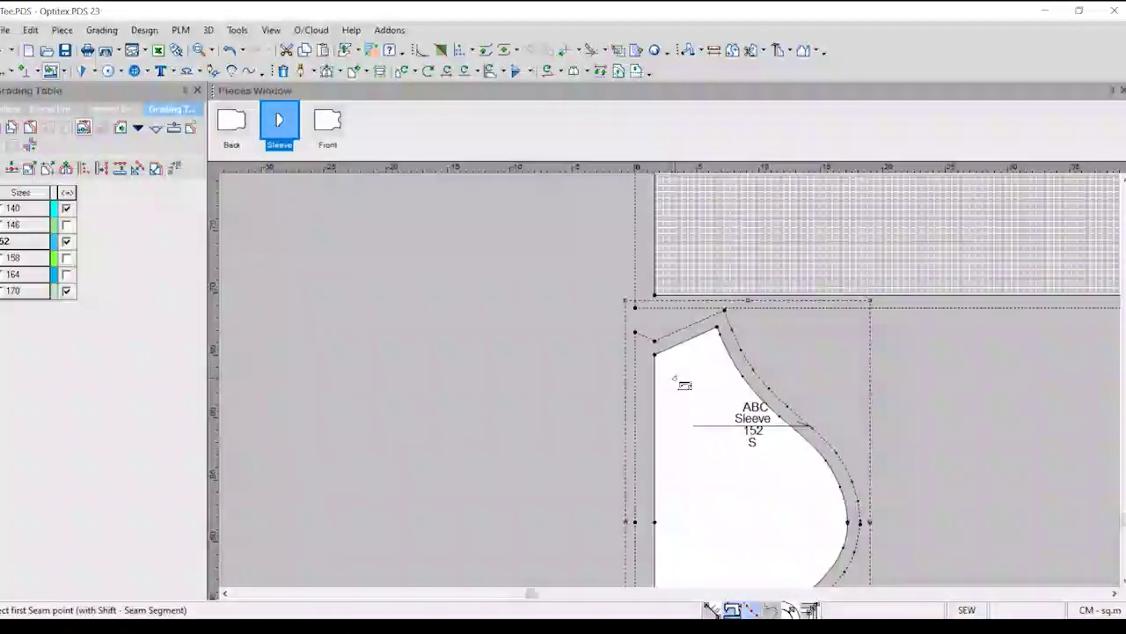
pyautogui.scroll(2, 682, 382)
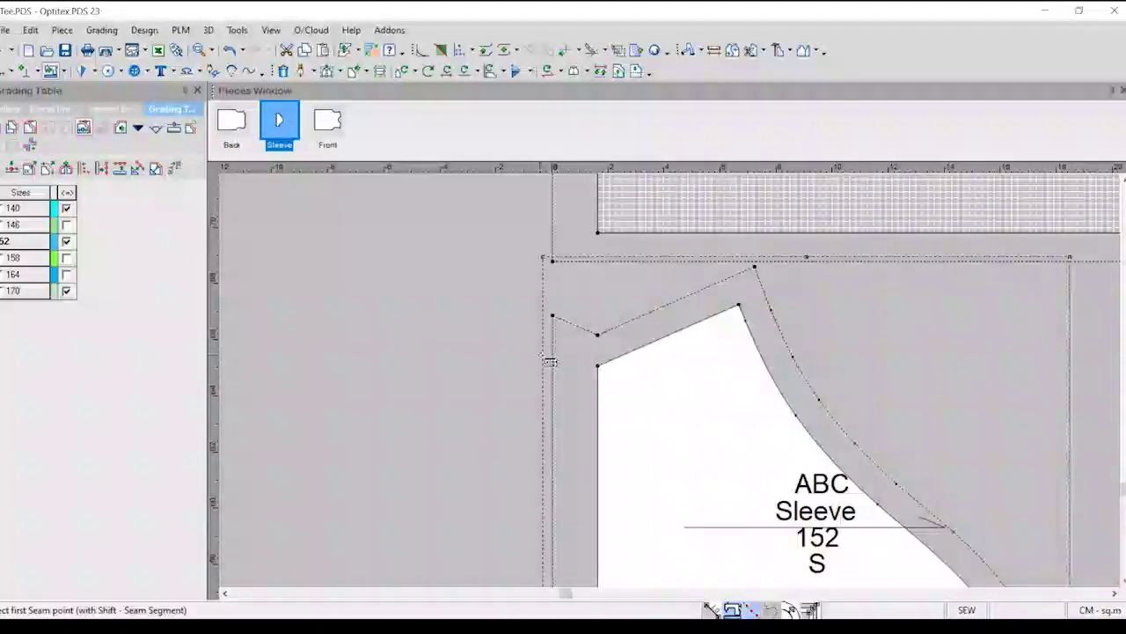
pyautogui.scroll(-4, 680, 387)
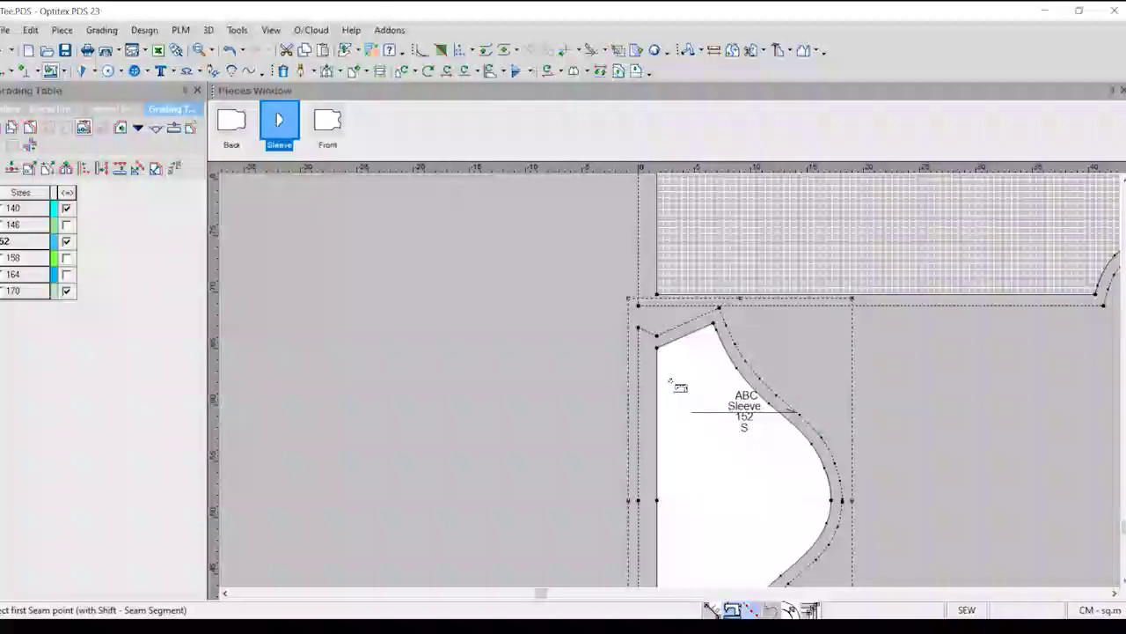
pyautogui.scroll(-1, 680, 387)
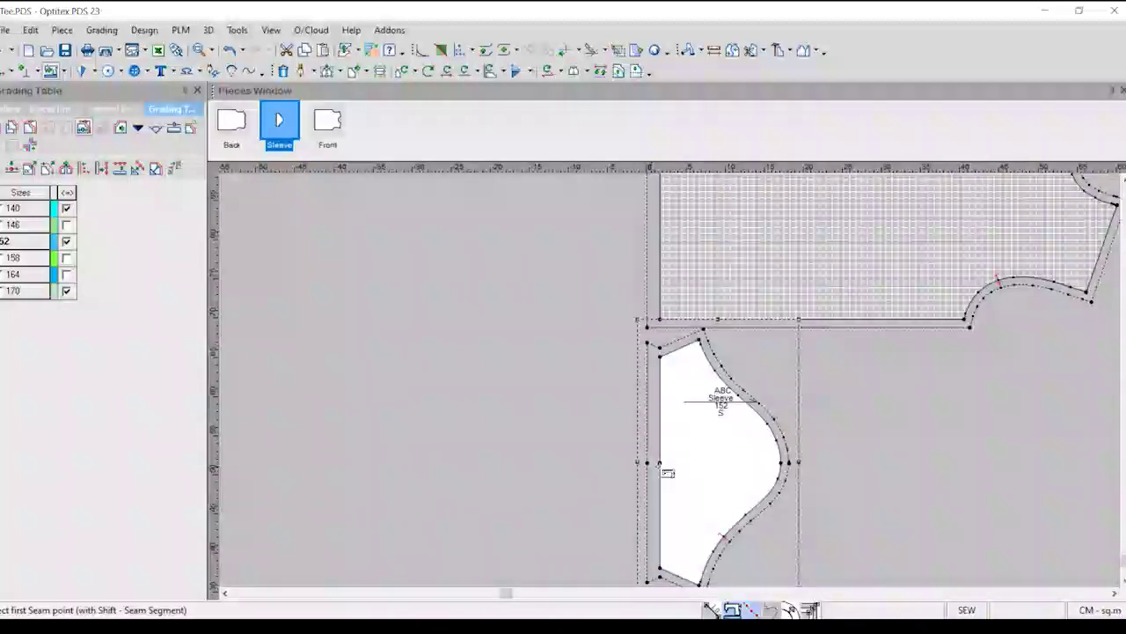
pyautogui.rightClick(489, 361)
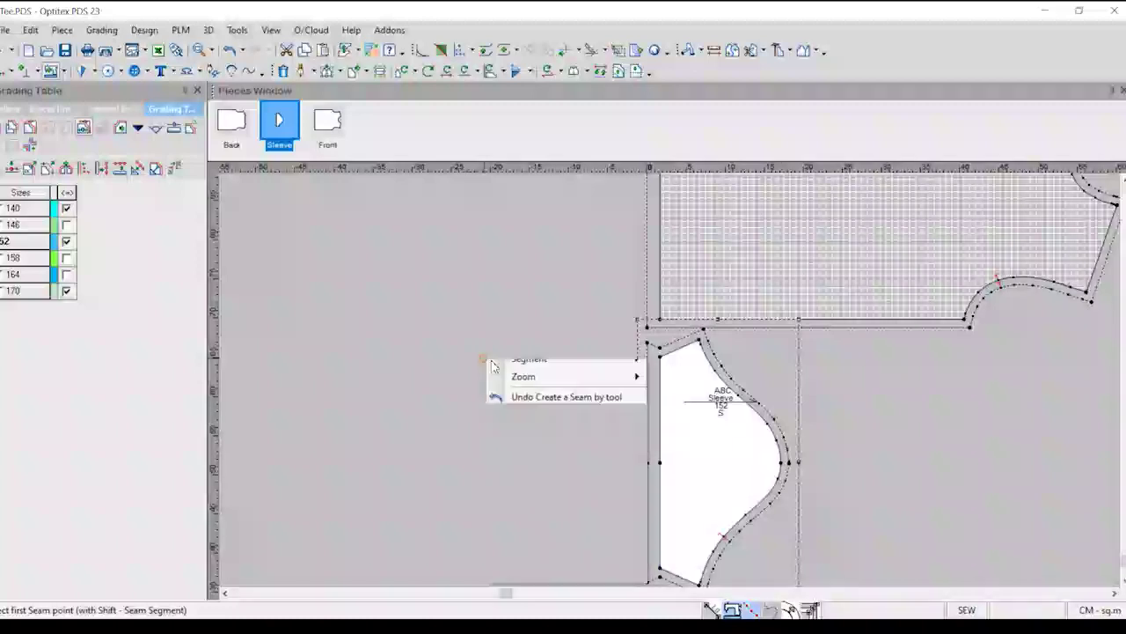
pyautogui.click(520, 363)
pyautogui.scroll(-2, 674, 382)
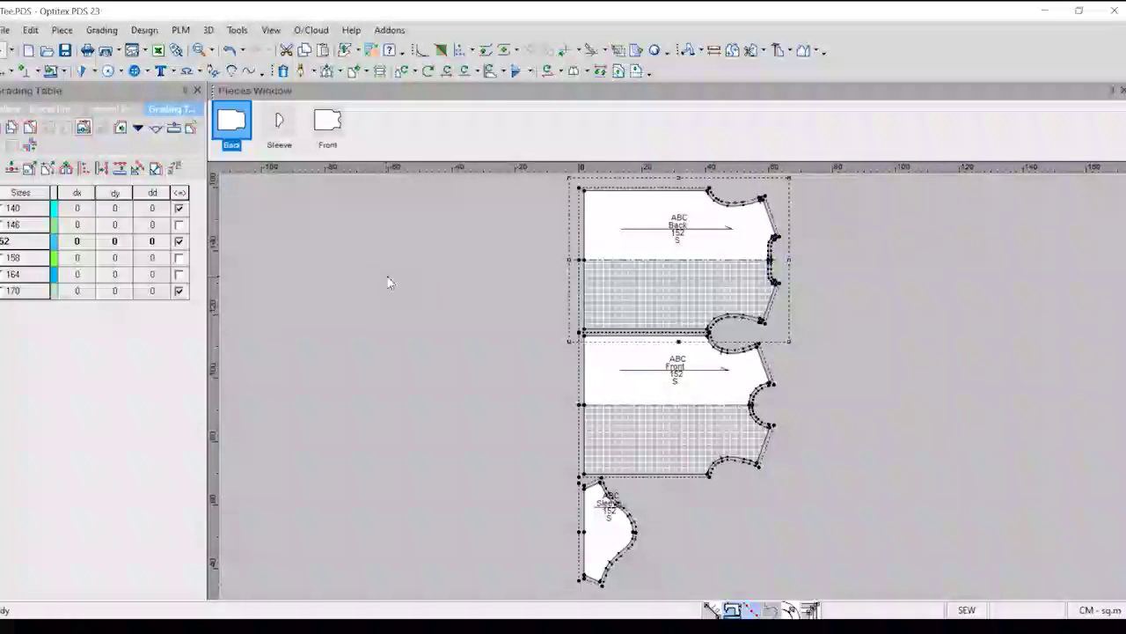
# Save a copy of the style file under the name Tee 5X3 in the Tee folder
pyautogui.click(5, 29)
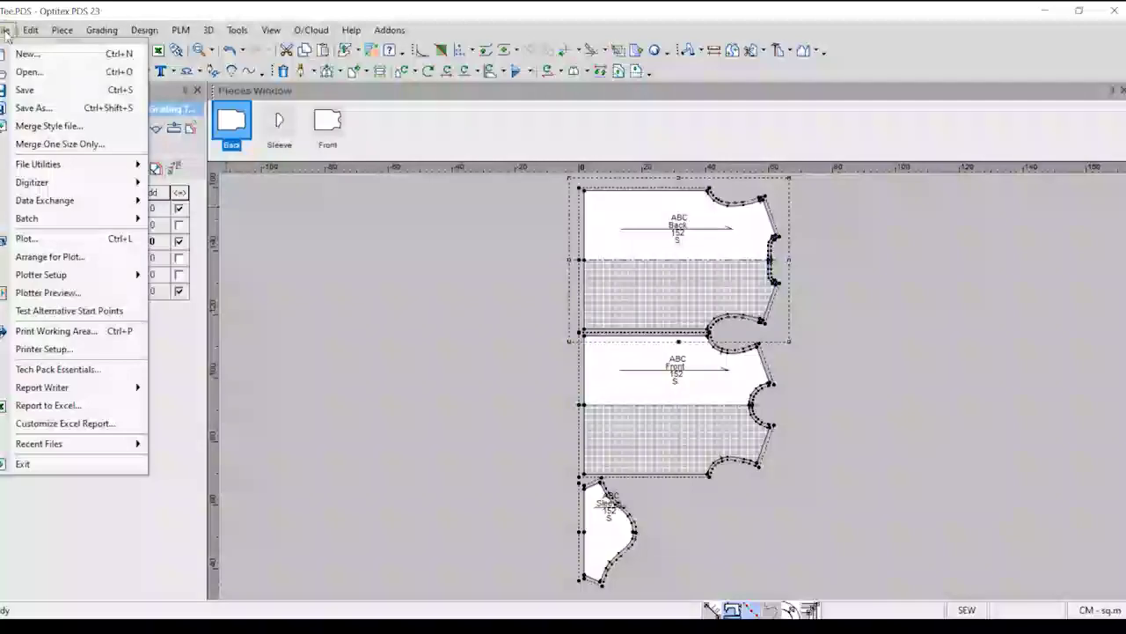
pyautogui.click(39, 106)
pyautogui.click(173, 579)
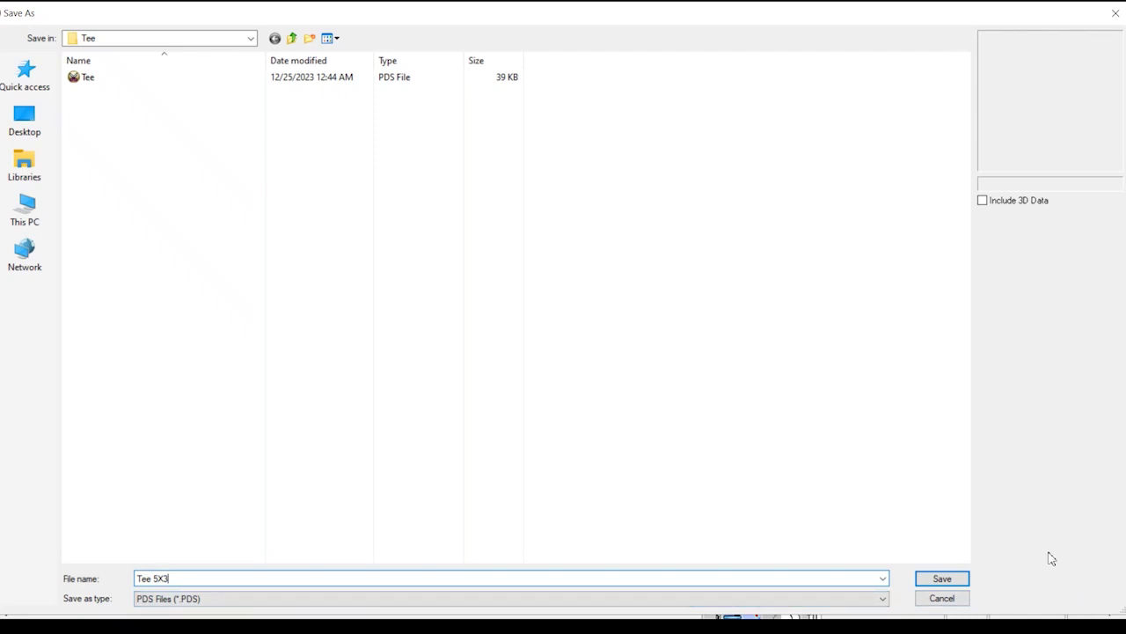
pyautogui.click(945, 585)
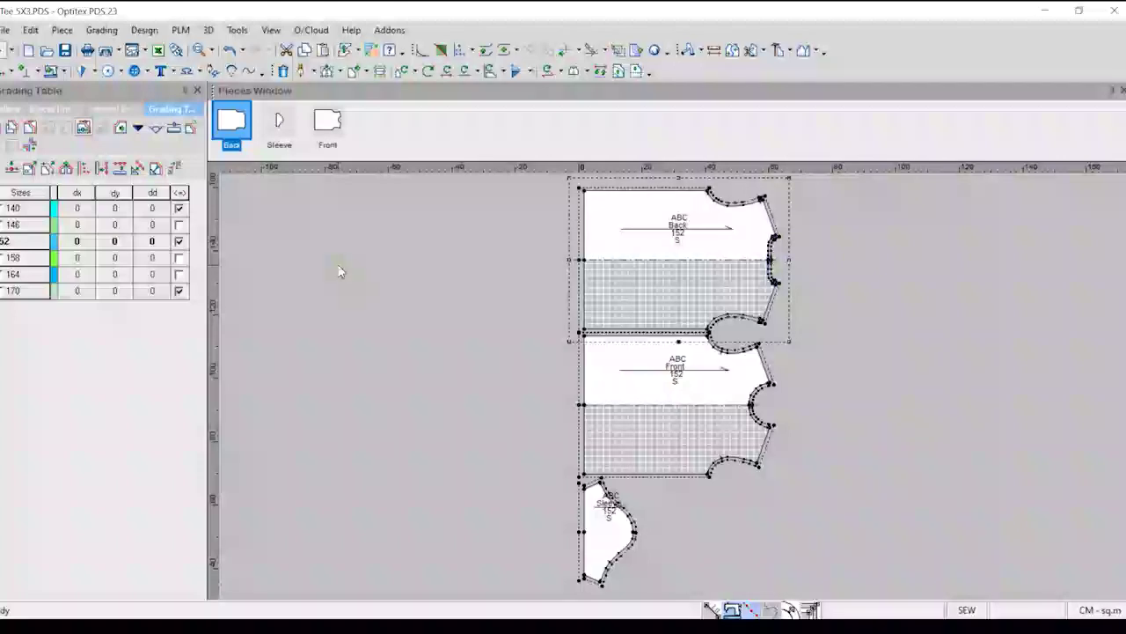
pyautogui.click(62, 30)
pyautogui.moveTo(111, 167)
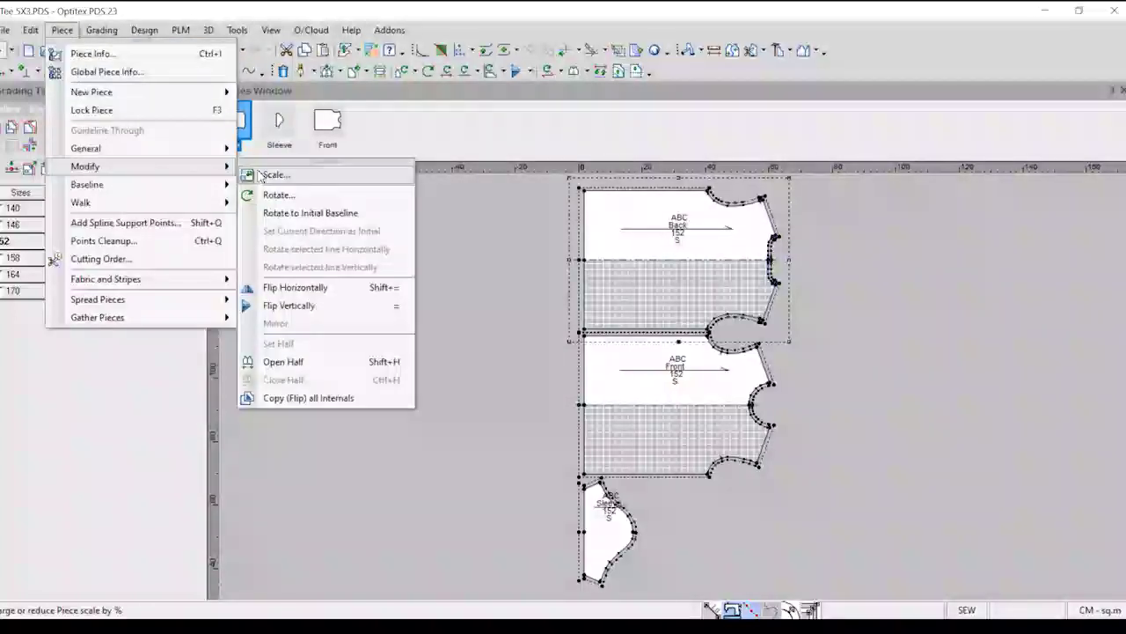
pyautogui.click(276, 175)
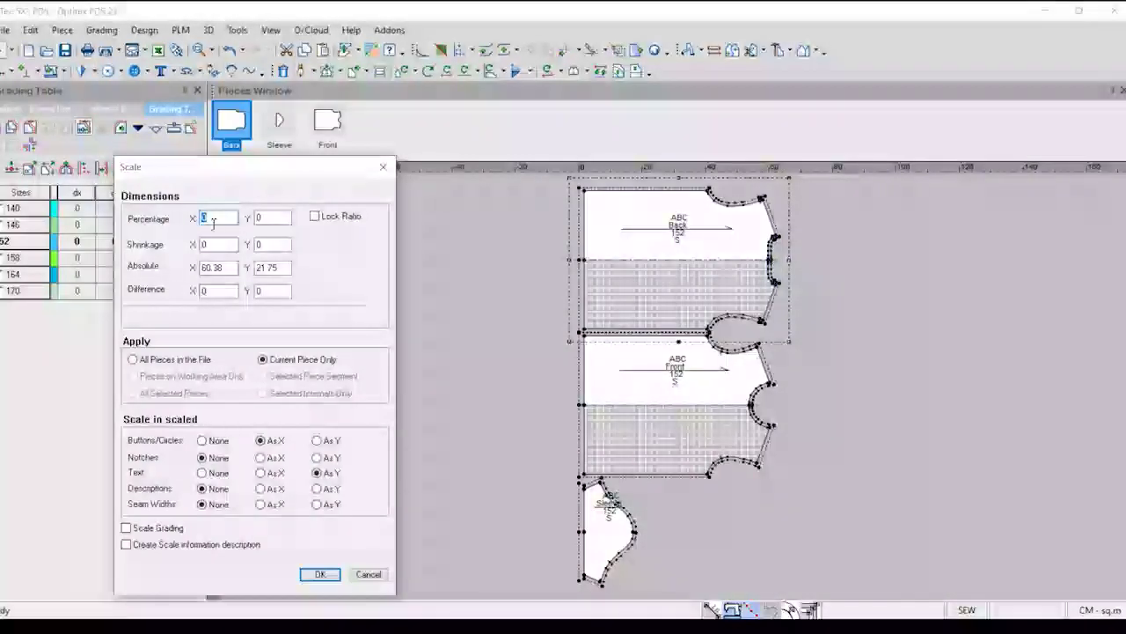
pyautogui.write('5')
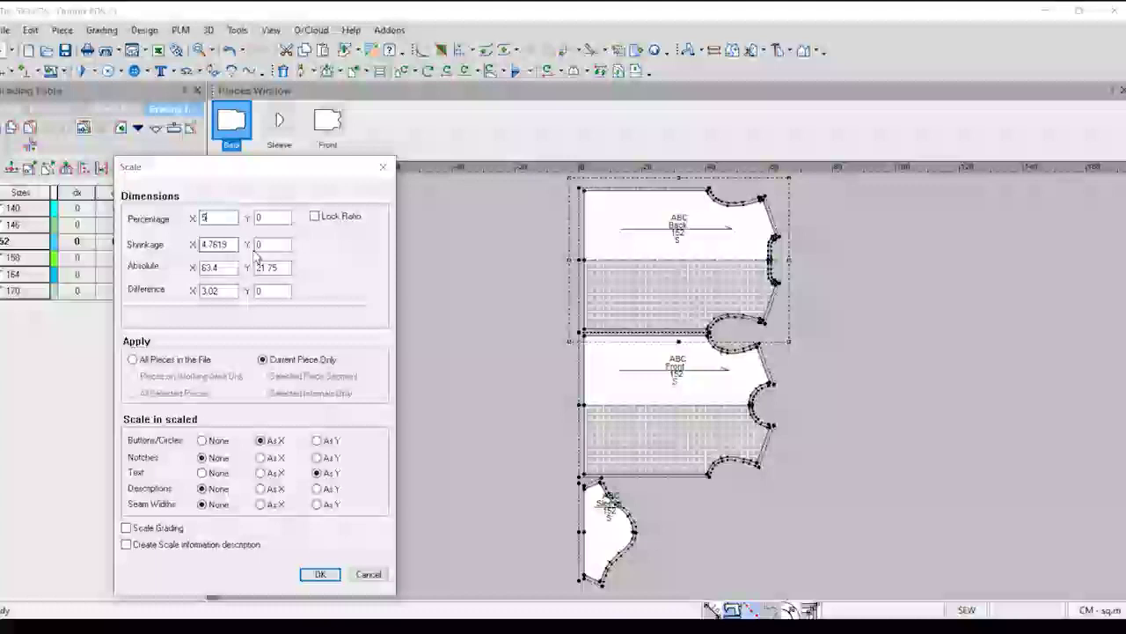
pyautogui.press('Tab')
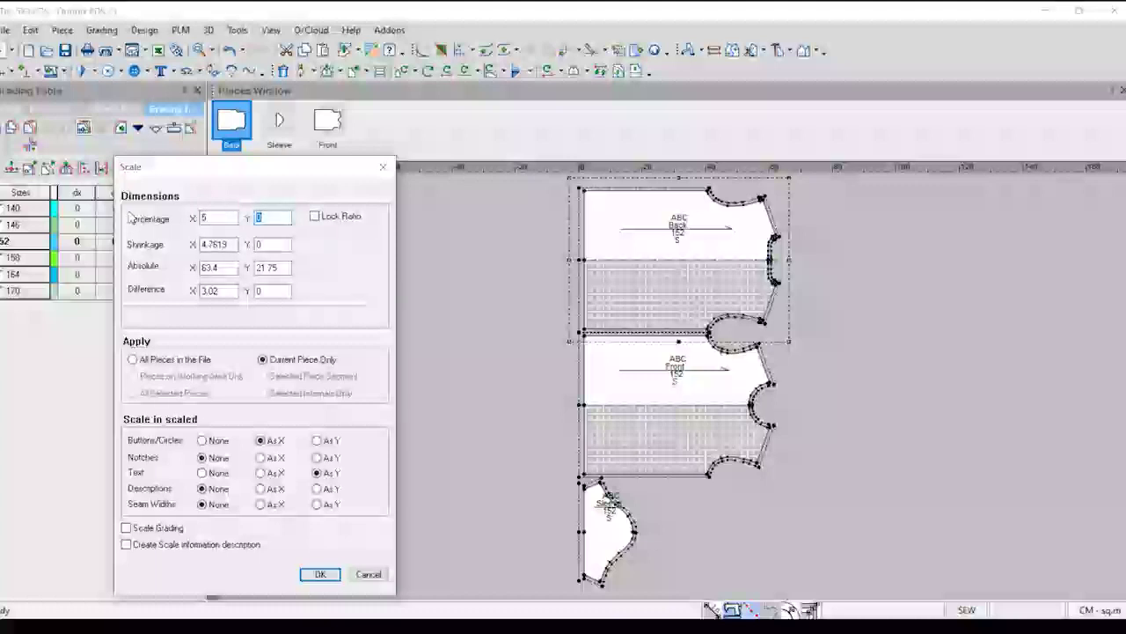
pyautogui.write('3')
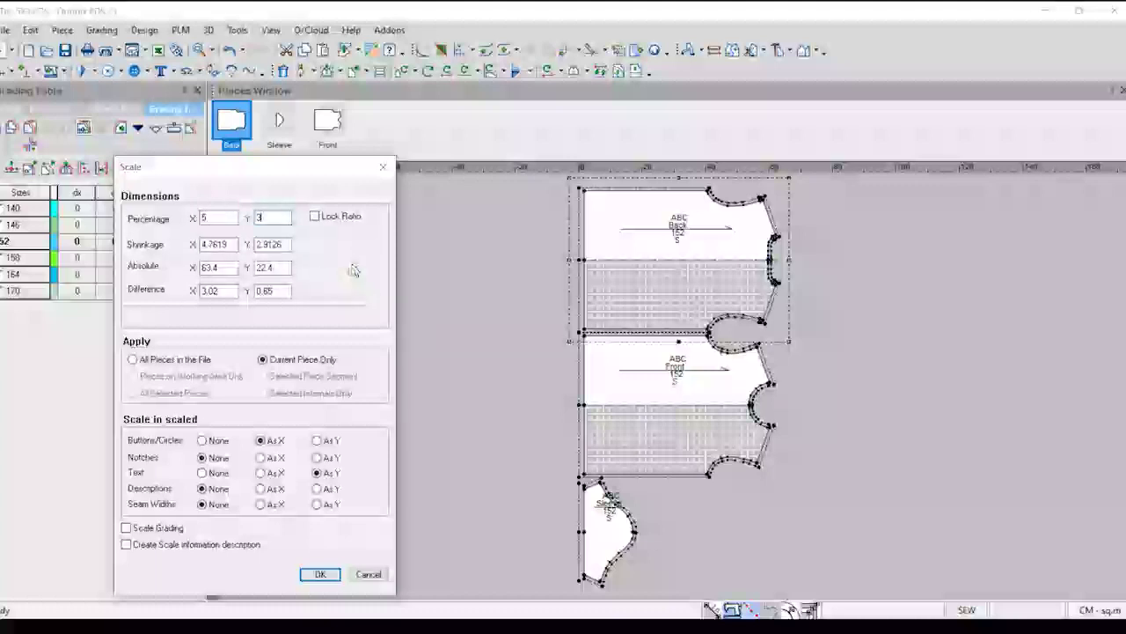
pyautogui.click(219, 218)
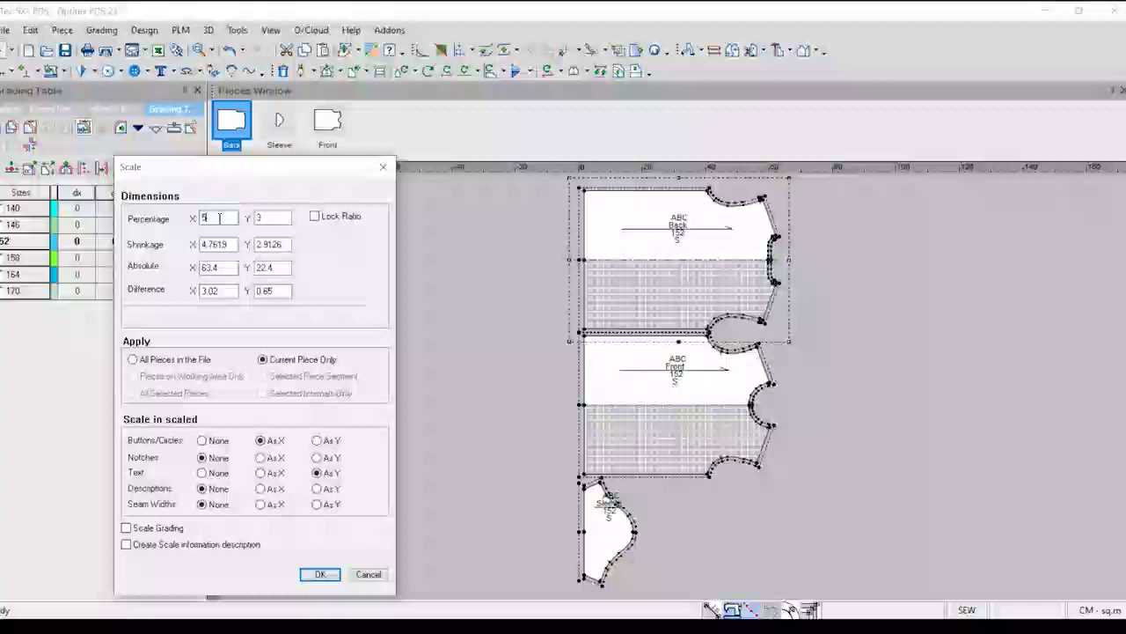
pyautogui.click(133, 359)
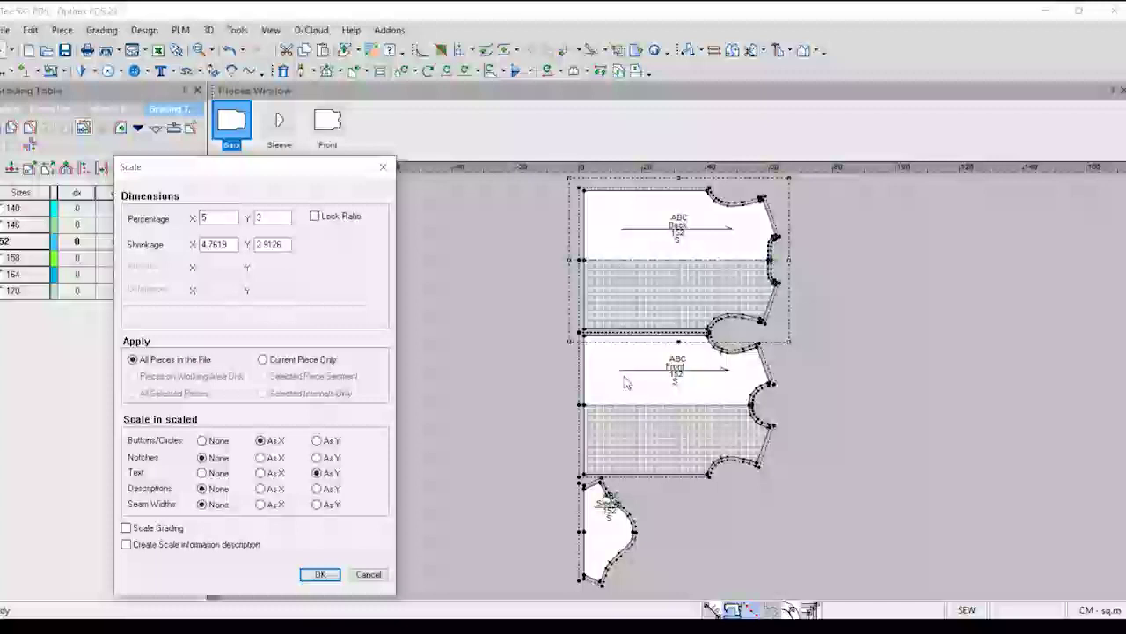
pyautogui.click(263, 359)
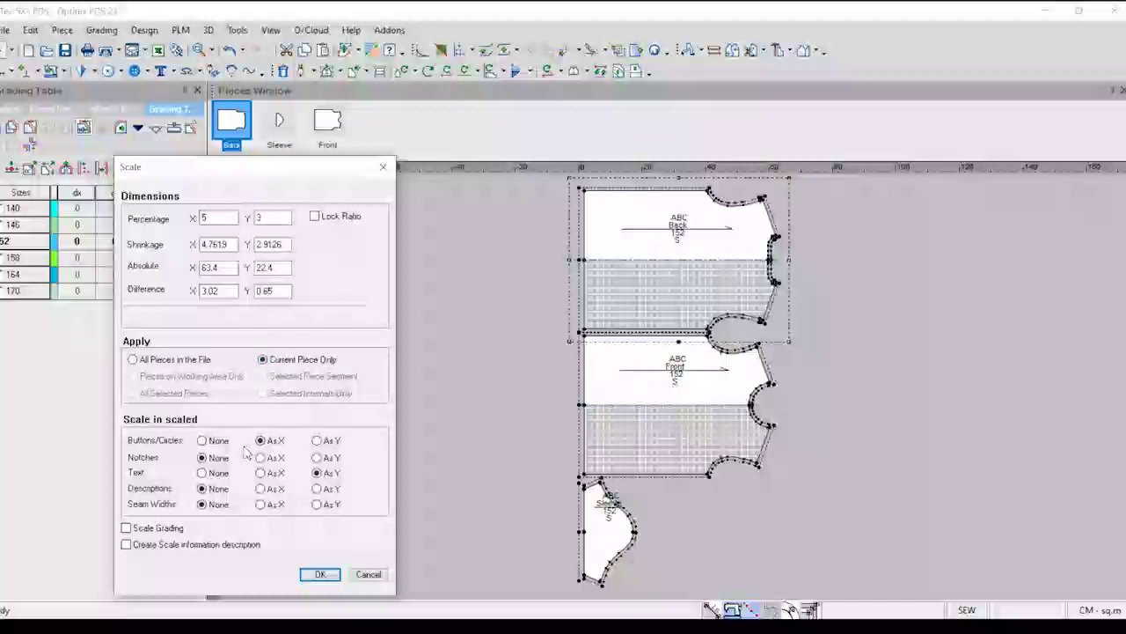
pyautogui.click(133, 360)
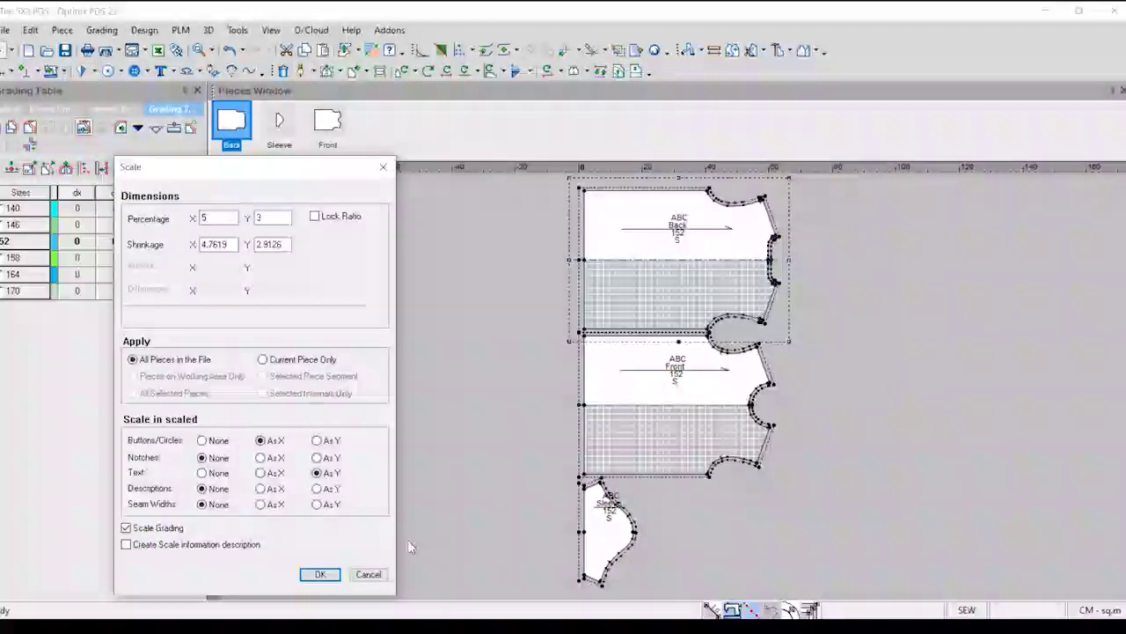
pyautogui.click(369, 575)
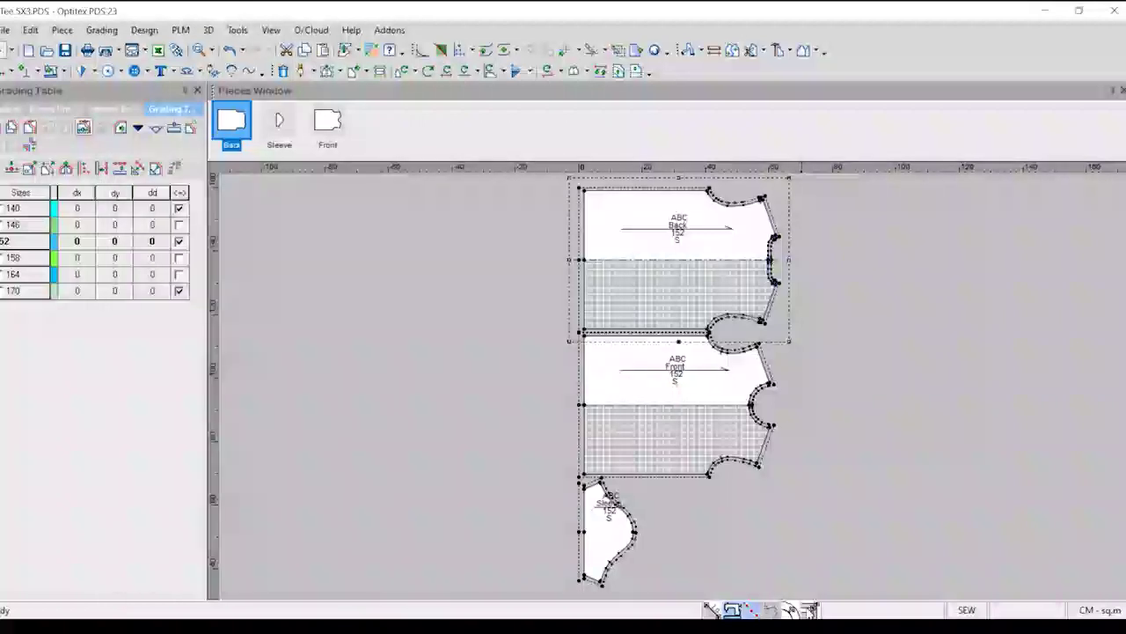
# Display all graded sizes of the pieces nested together and hide their seam allowances
pyautogui.click(717, 610)
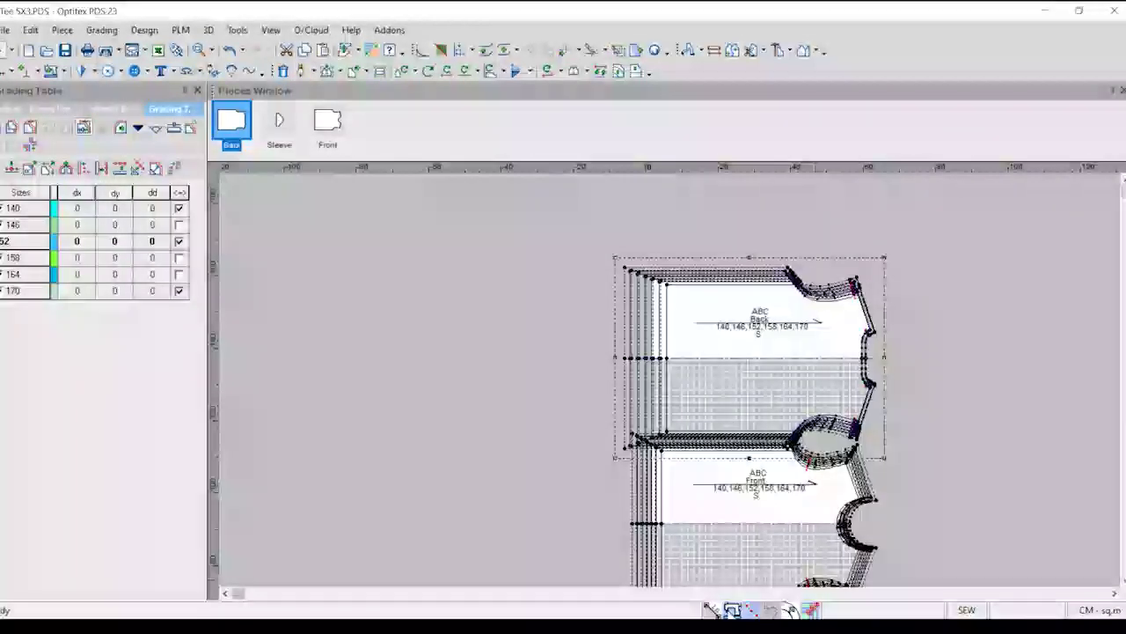
pyautogui.scroll(6, 674, 384)
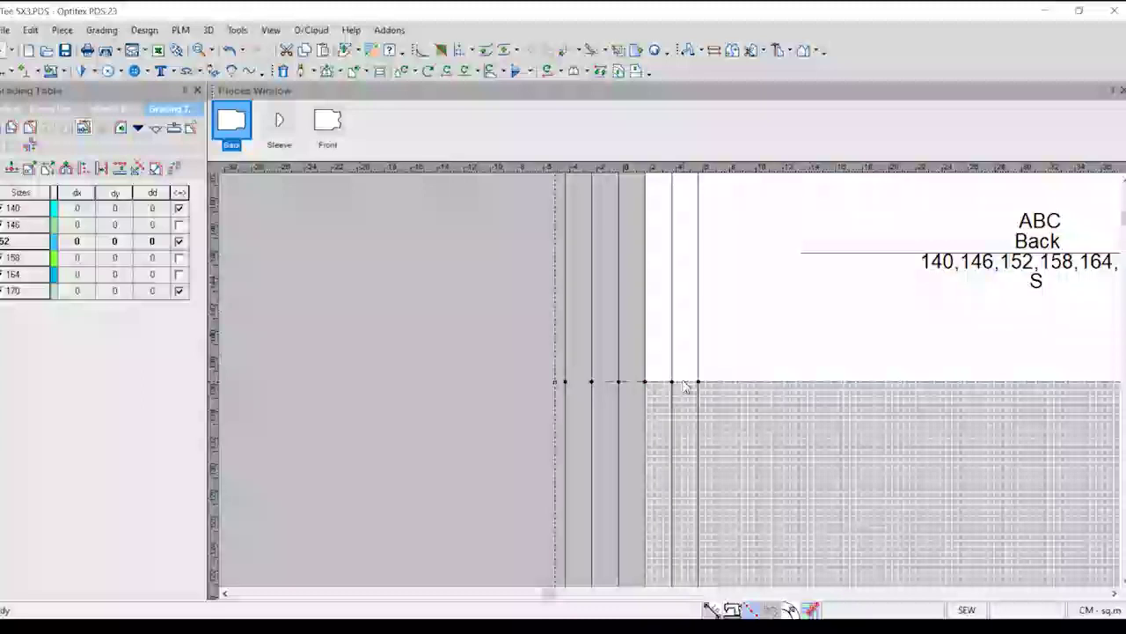
pyautogui.scroll(-3, 423, 370)
pyautogui.scroll(1, 422, 370)
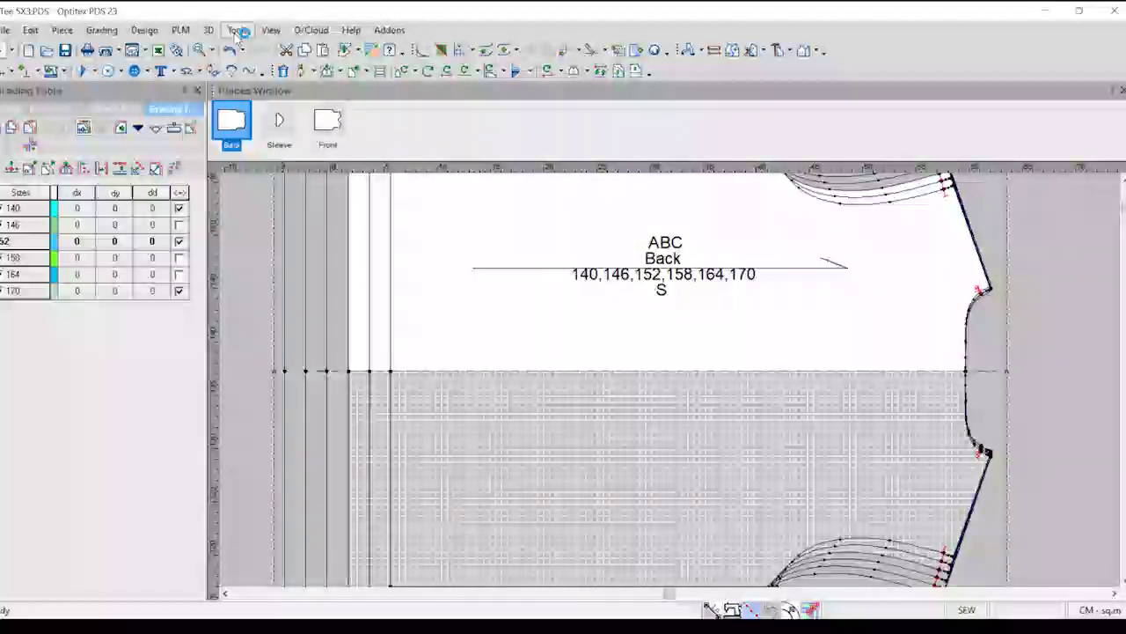
# Scale all pieces in the file by 5 percent in X and 3 percent in Y, with Scale Grading enabled
pyautogui.click(61, 31)
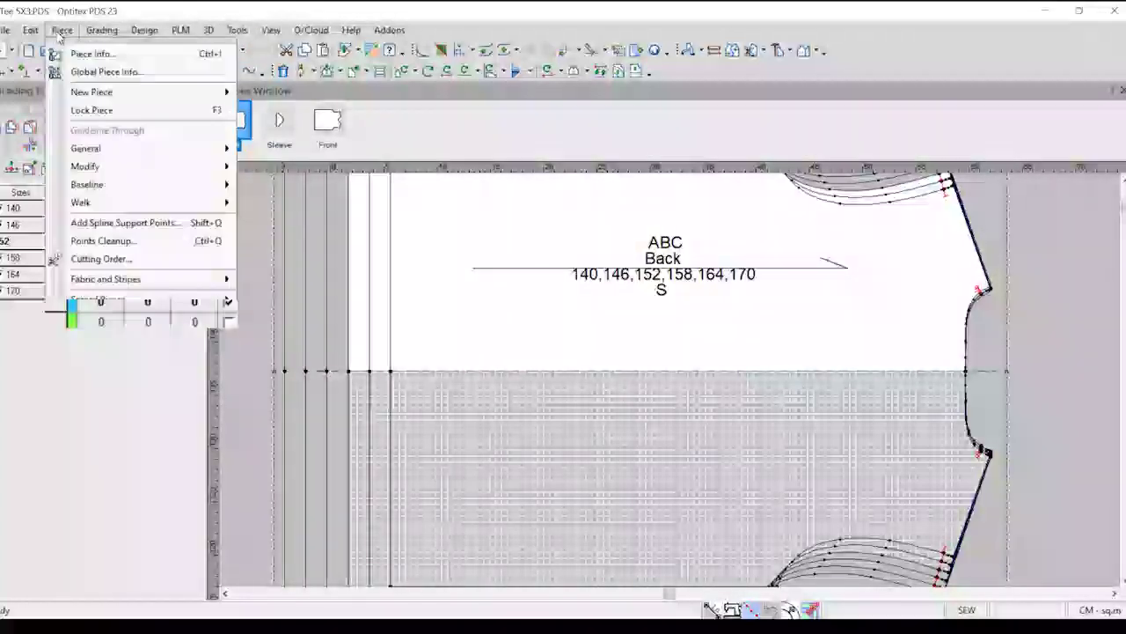
pyautogui.moveTo(99, 175)
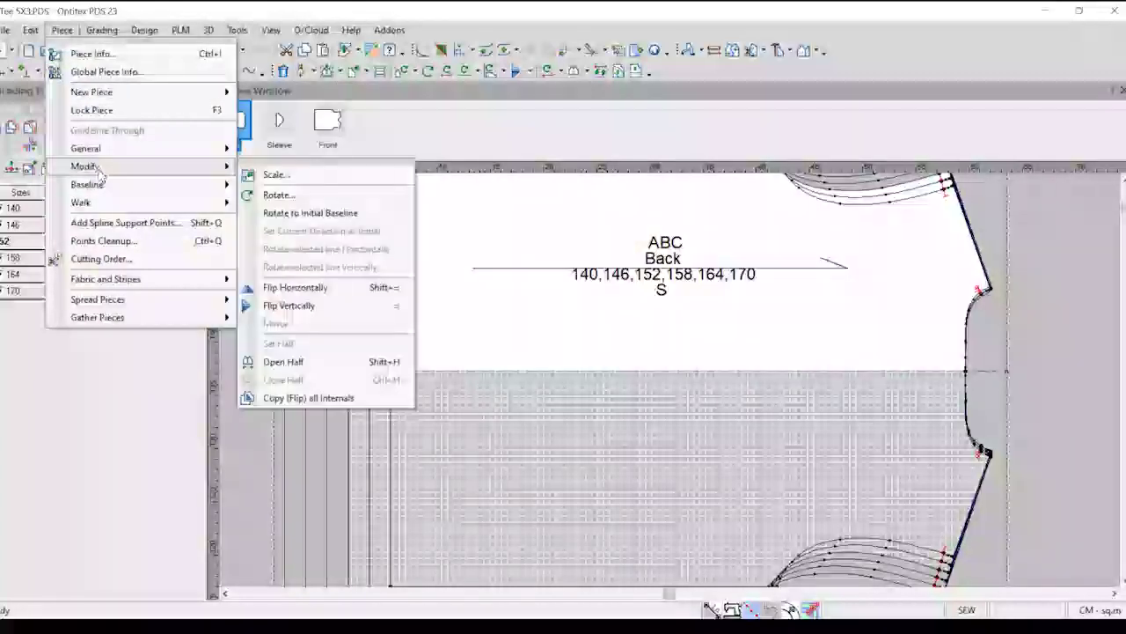
pyautogui.click(280, 176)
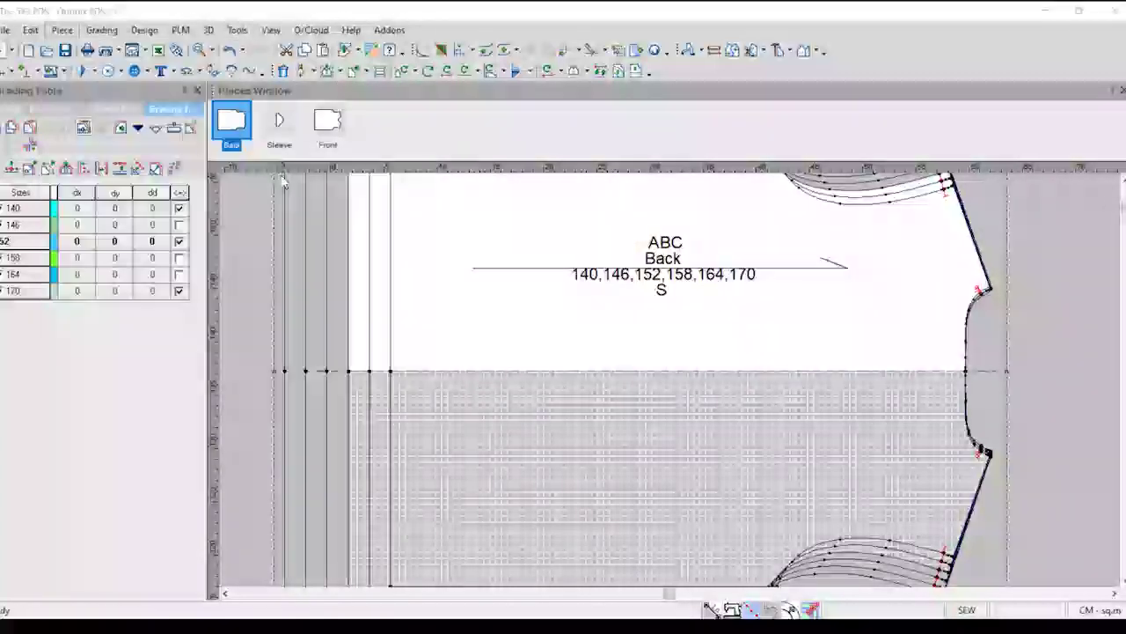
pyautogui.write('5')
pyautogui.press('Tab')
pyautogui.write('3')
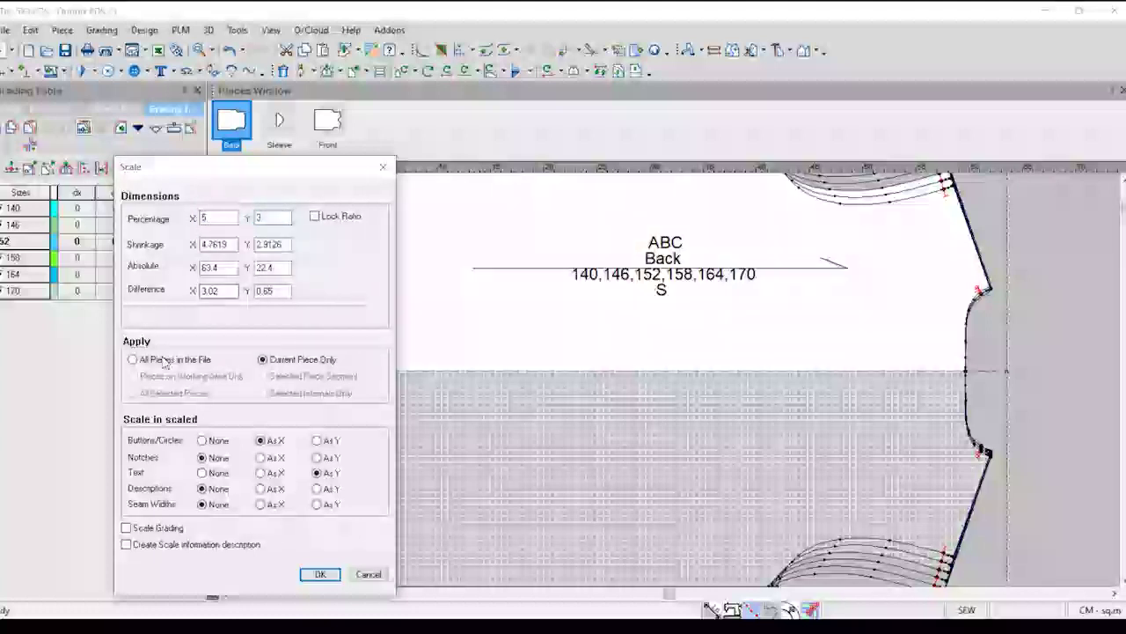
pyautogui.click(158, 359)
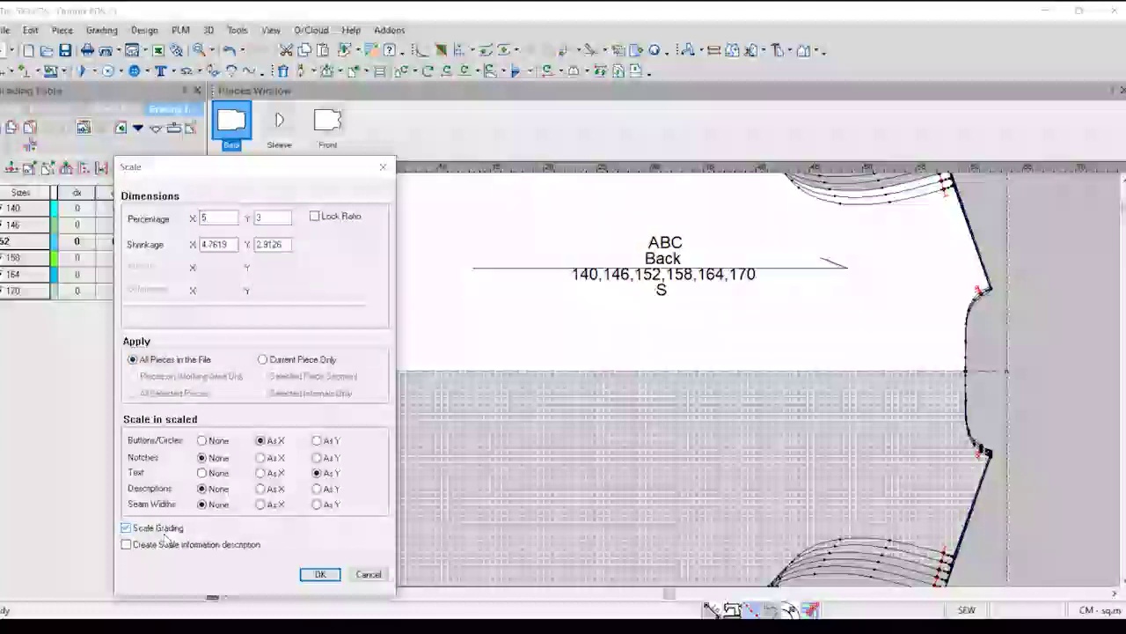
pyautogui.moveTo(264, 169); pyautogui.dragTo(829, 210)
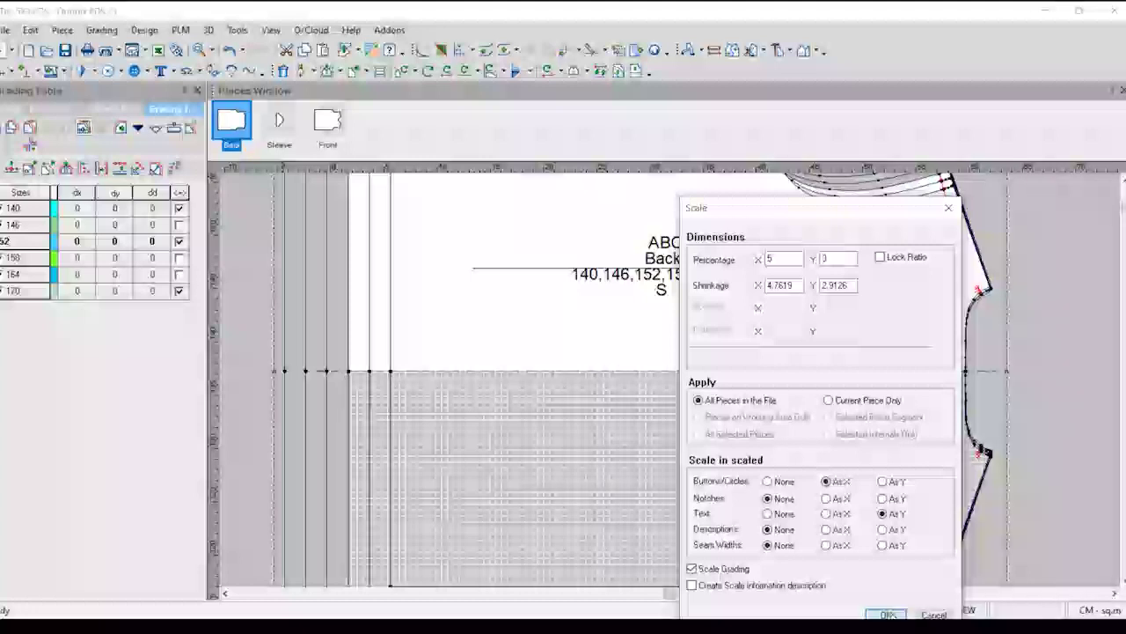
pyautogui.click(891, 613)
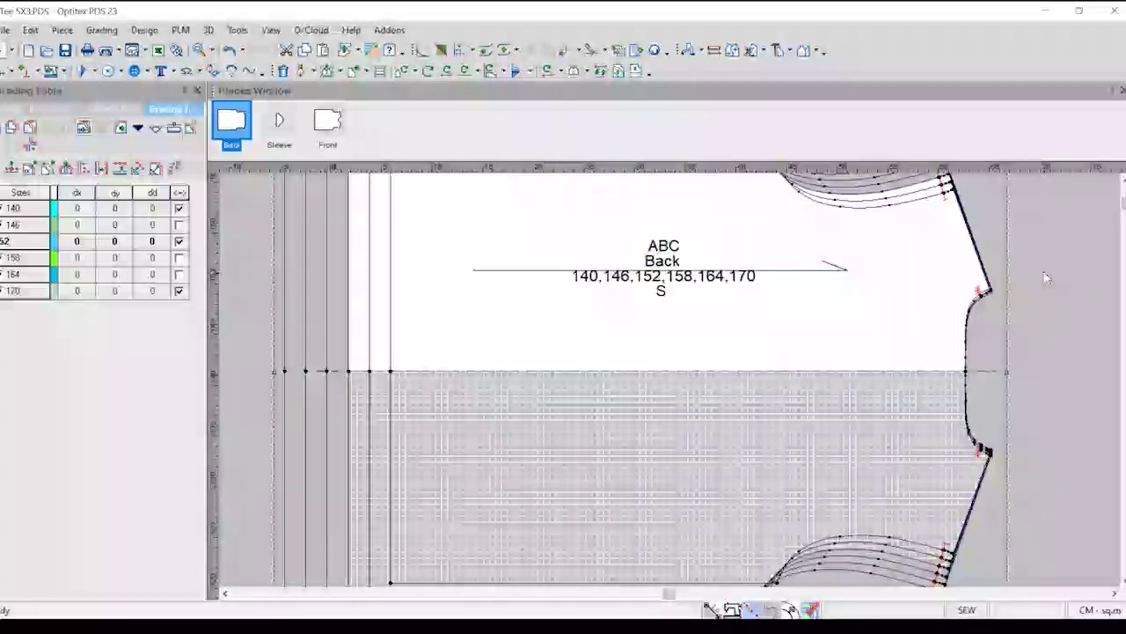
# Hide the graded nest and measure the Back piece from the shoulder neck point to the centre of the hem across all sizes
pyautogui.click(672, 382)
pyautogui.click(672, 381)
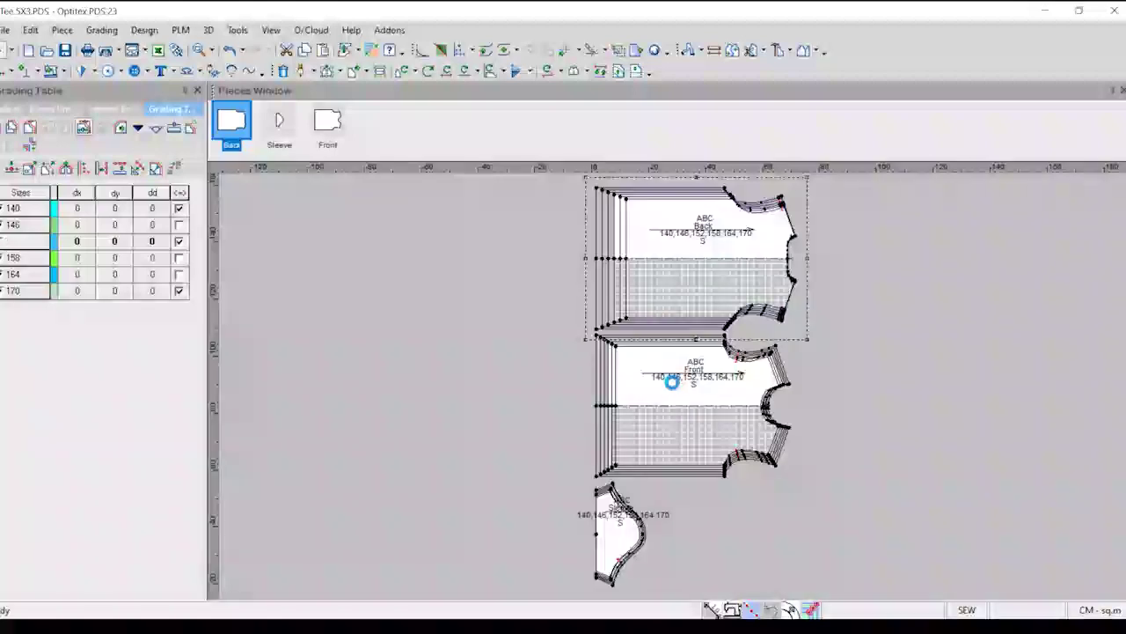
pyautogui.scroll(2, 697, 314)
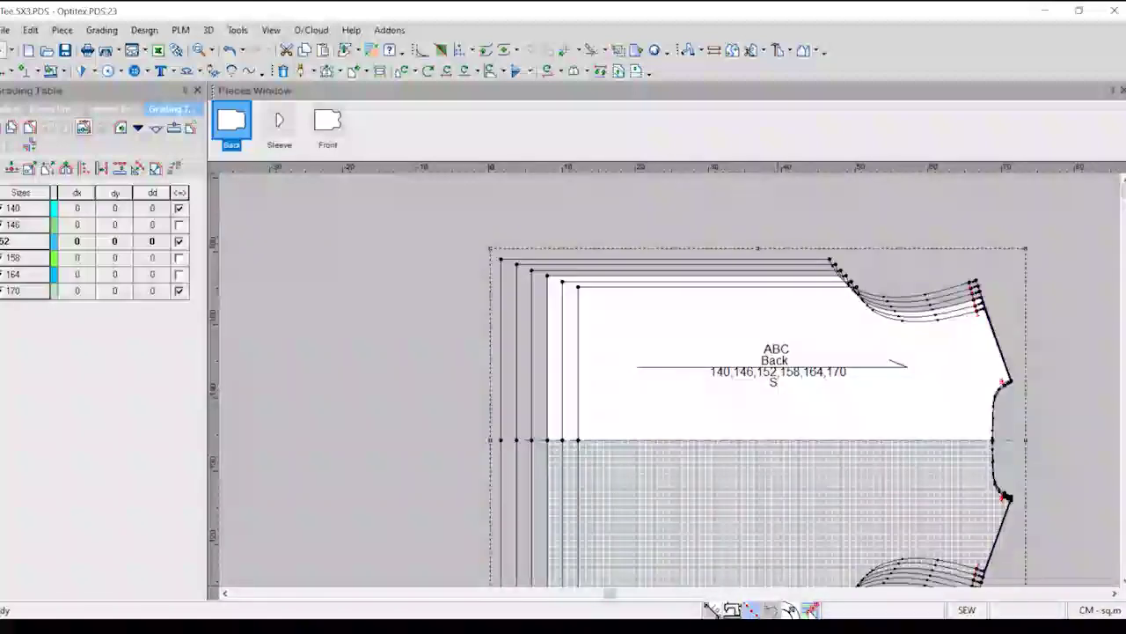
pyautogui.click(711, 609)
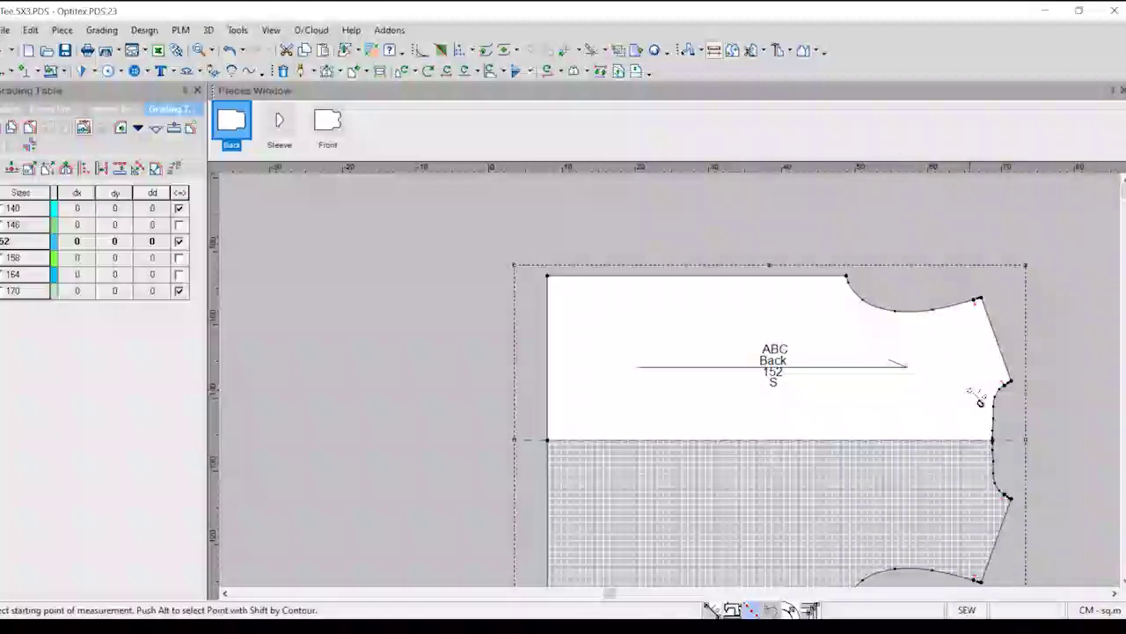
pyautogui.moveTo(980, 401); pyautogui.dragTo(725, 389, button='middle')
pyautogui.click(727, 370)
pyautogui.scroll(-1, 696, 387)
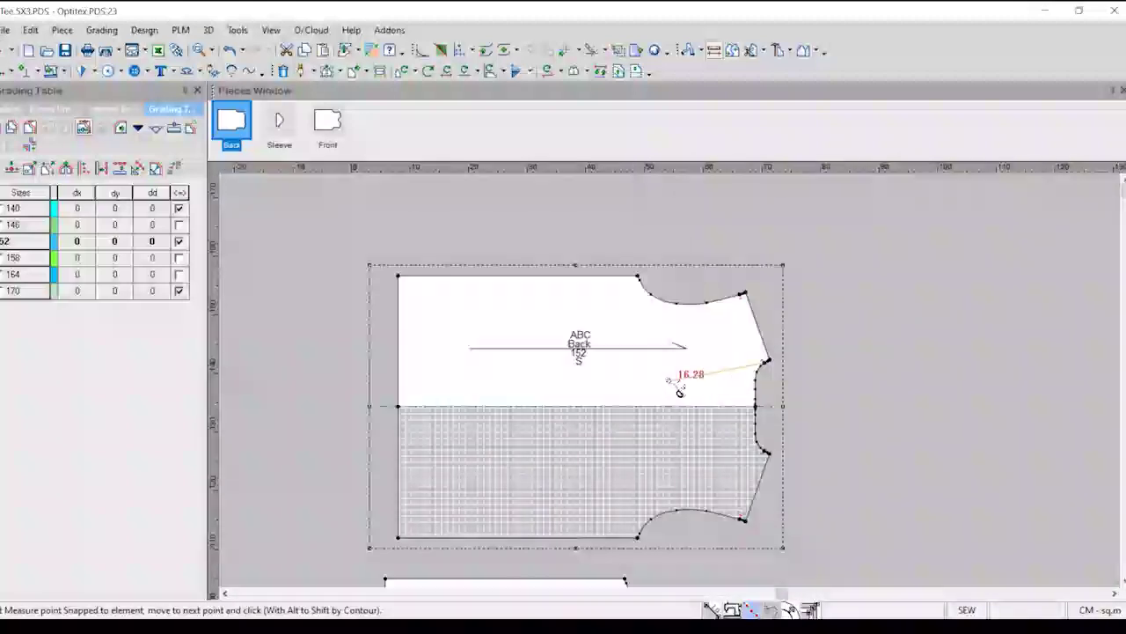
pyautogui.click(408, 416)
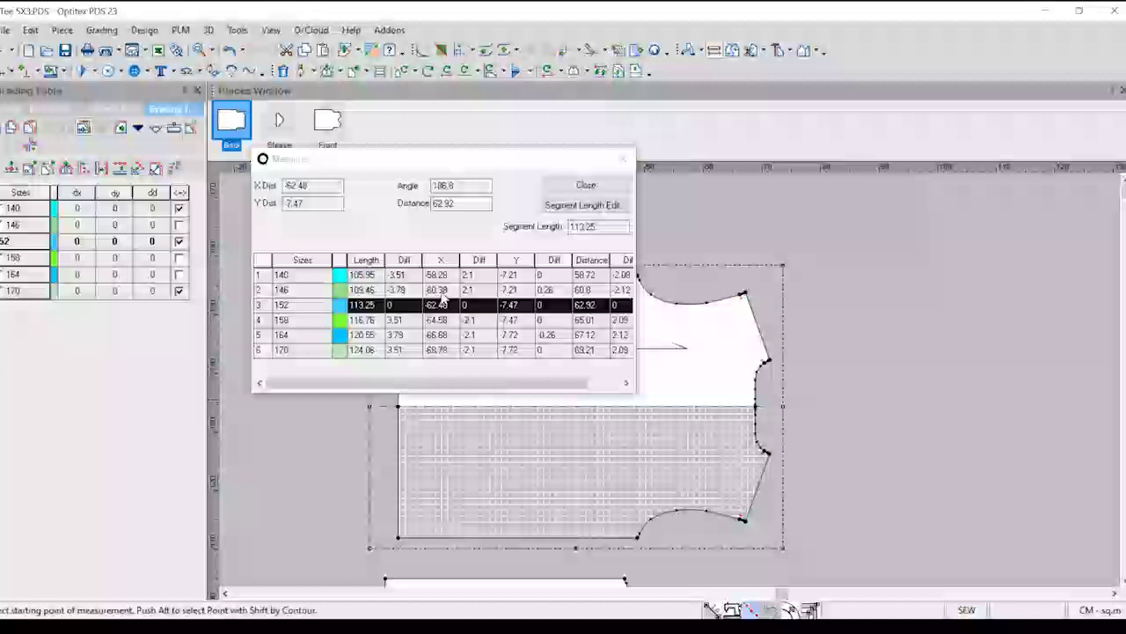
pyautogui.click(624, 159)
pyautogui.rightClick(275, 252)
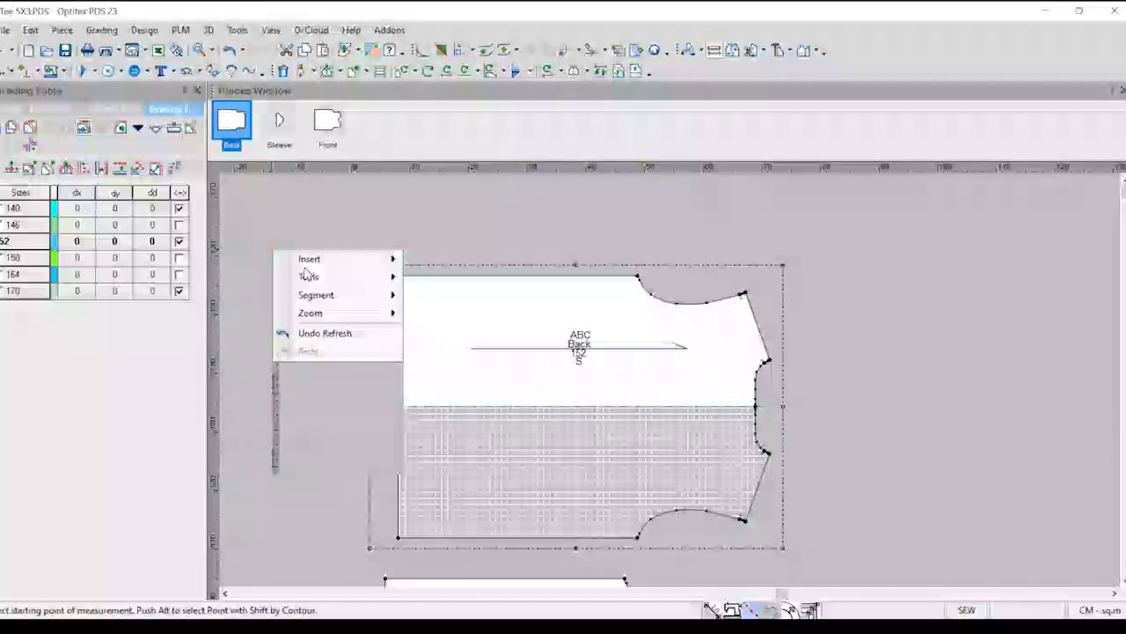
pyautogui.press('Escape')
# Select the Back piece's hem centre point to check its grading, and display the nested sizes again
pyautogui.click(397, 407)
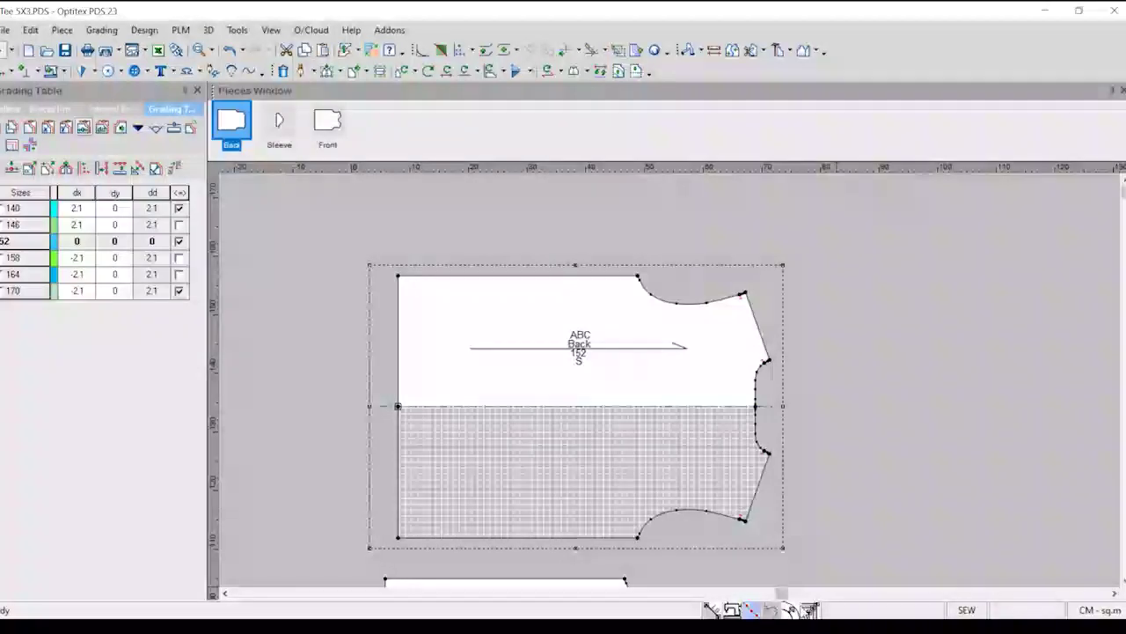
pyautogui.click(811, 609)
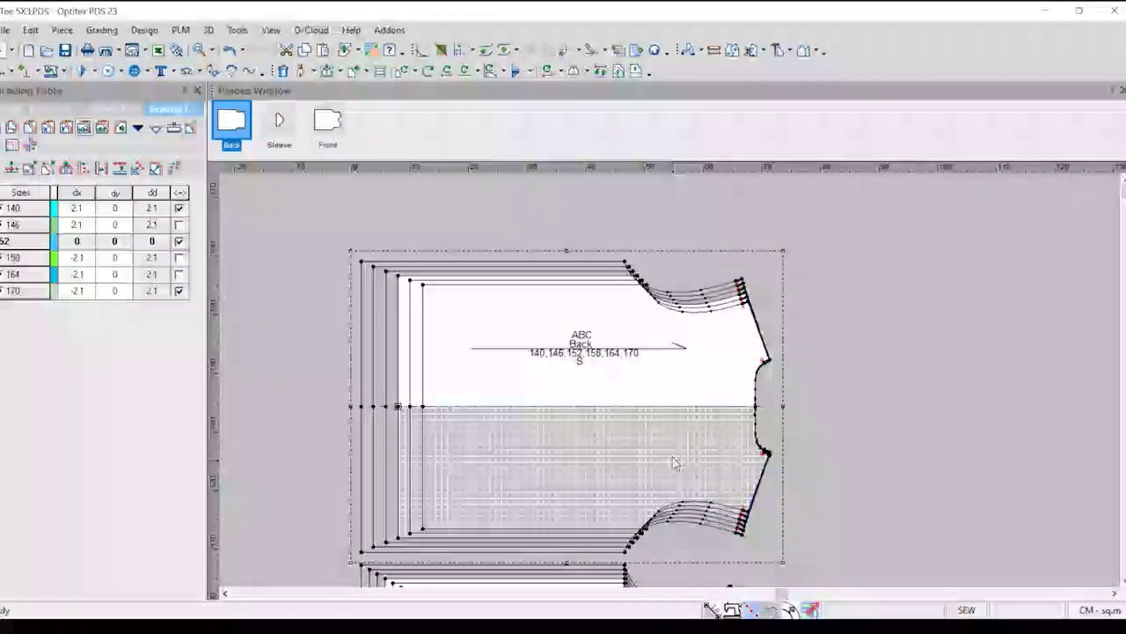
pyautogui.scroll(2, 672, 387)
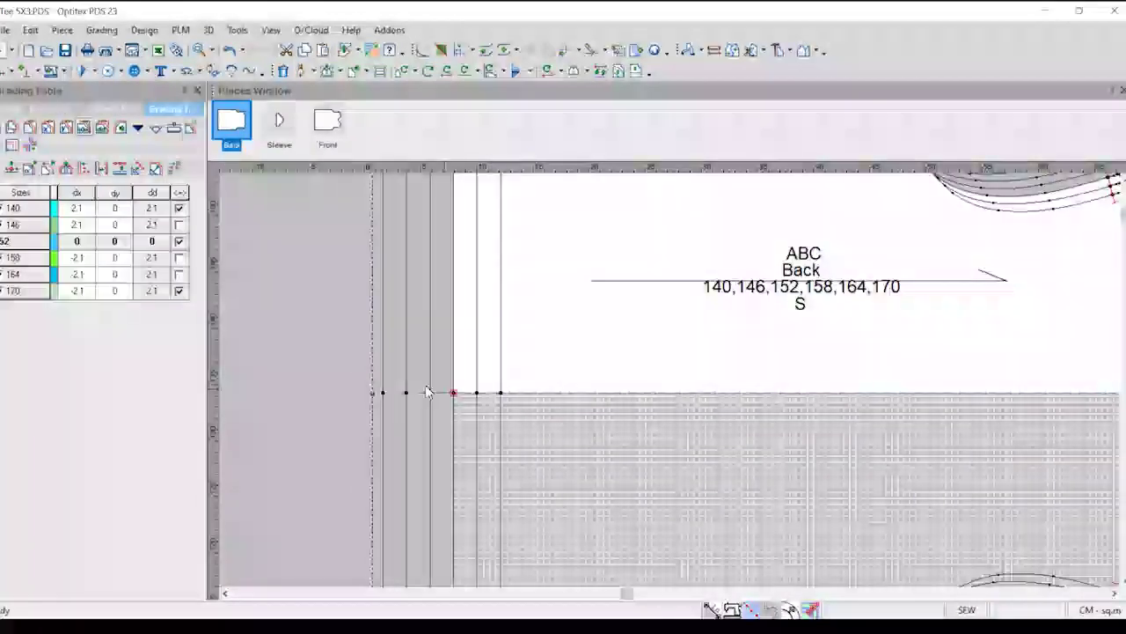
# Check the last scaled percentages in the Scale settings of the Back piece without entering new values
pyautogui.click(61, 31)
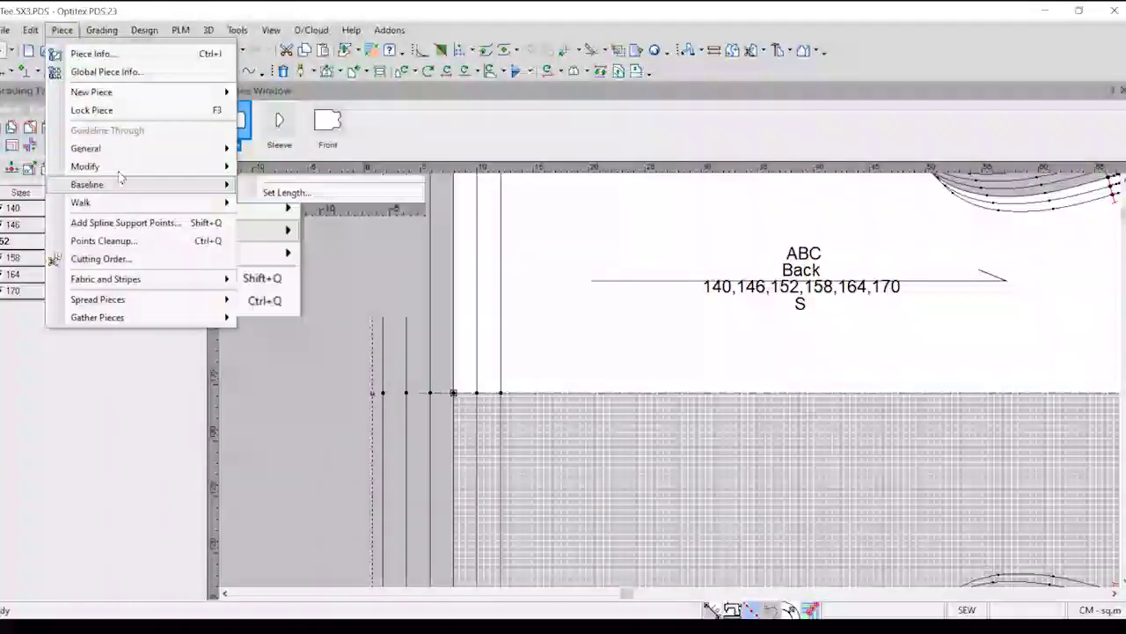
pyautogui.moveTo(211, 184)
pyautogui.moveTo(158, 166)
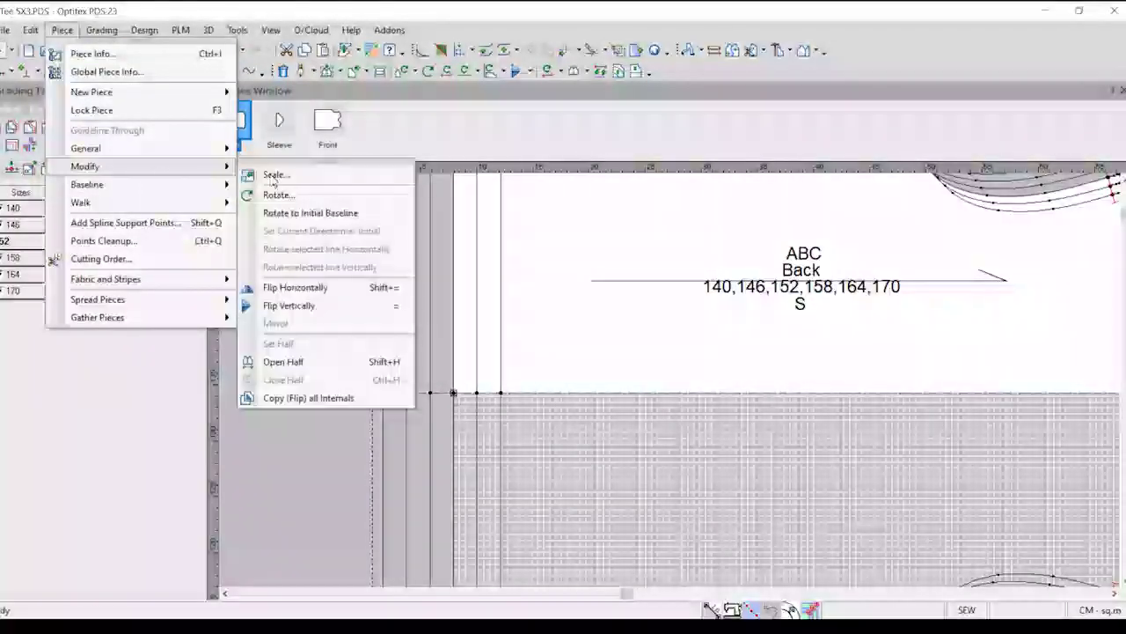
pyautogui.click(273, 175)
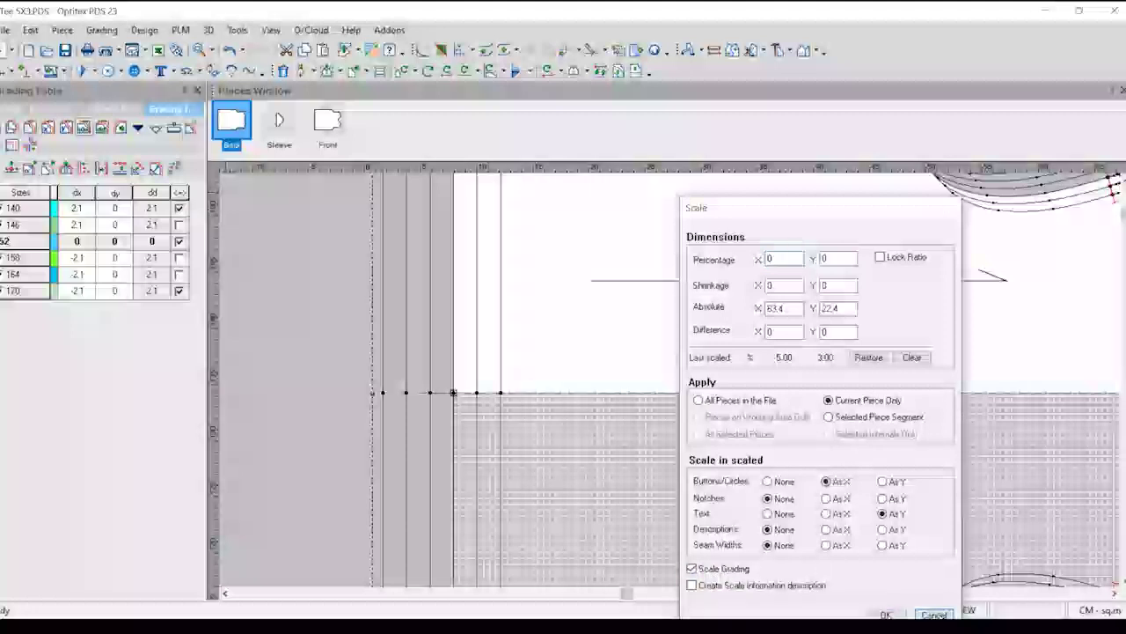
pyautogui.click(886, 614)
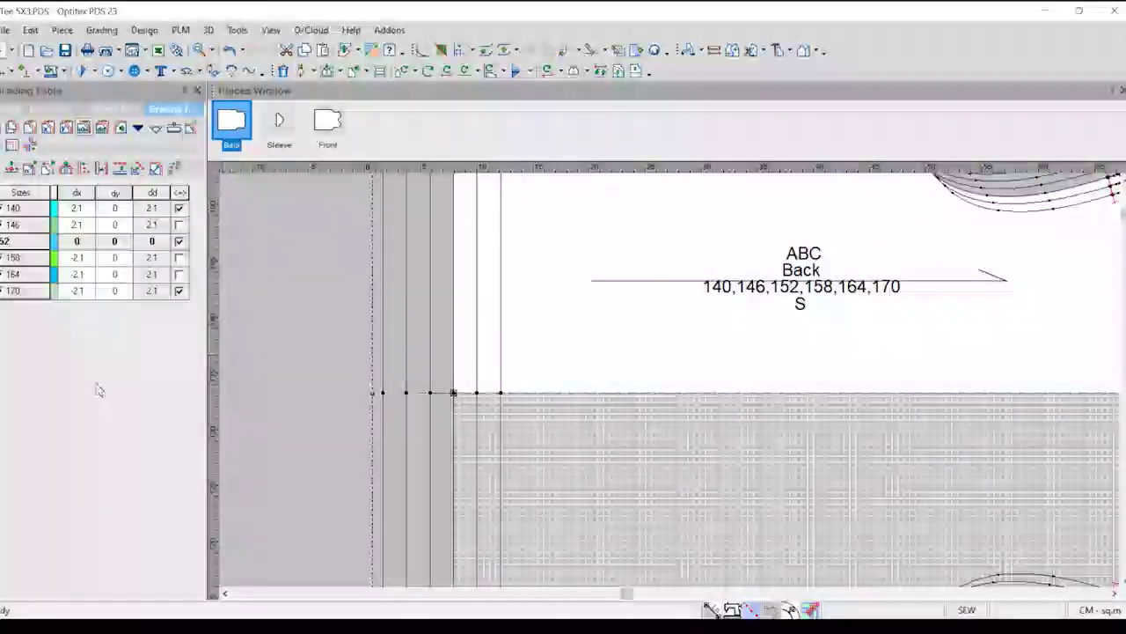
# Examine the nested sizes of the pieces and the grading values at the Back piece's upper hem corner point
pyautogui.scroll(-4, 347, 425)
pyautogui.scroll(2, 678, 382)
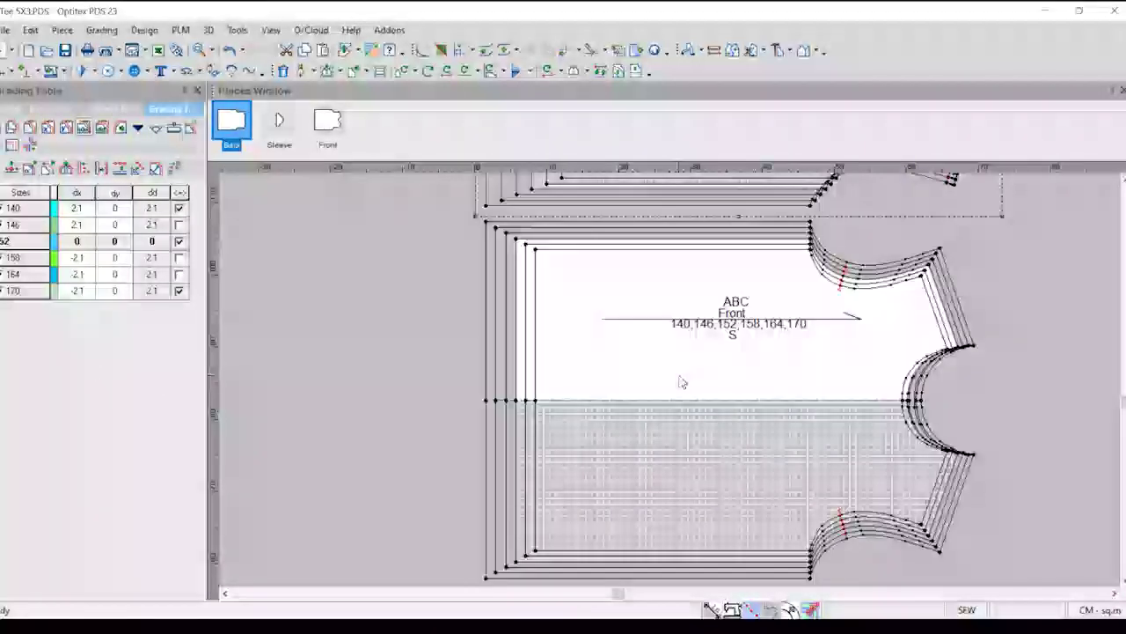
pyautogui.scroll(-1, 671, 383)
pyautogui.scroll(-2, 672, 382)
pyautogui.scroll(5, 574, 398)
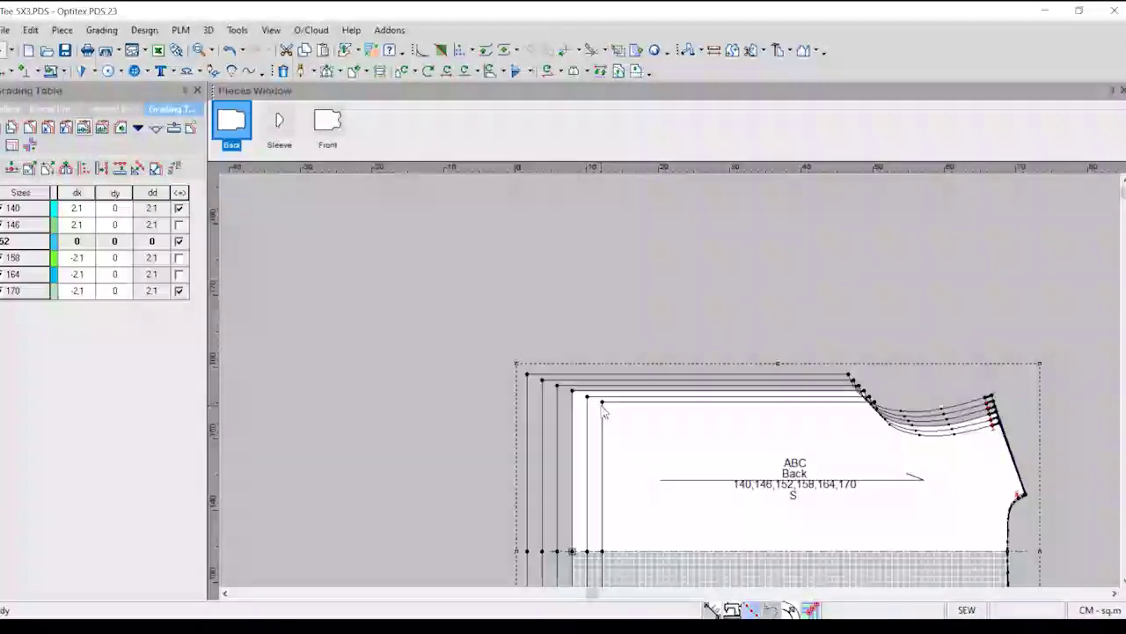
pyautogui.click(573, 393)
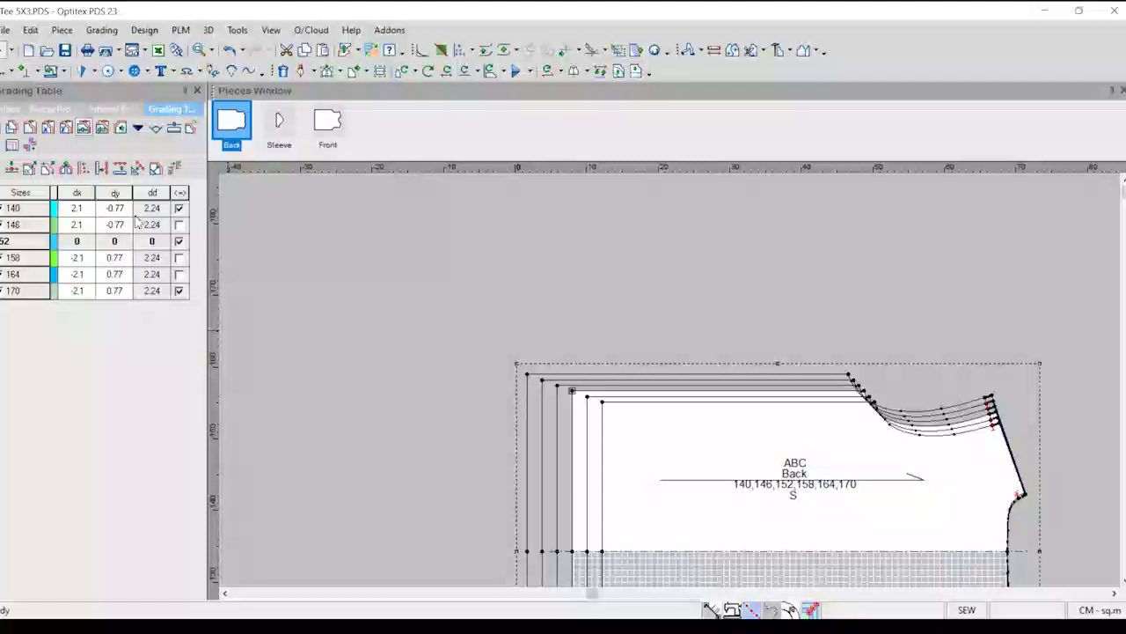
pyautogui.click(746, 322)
pyautogui.scroll(-3, 746, 322)
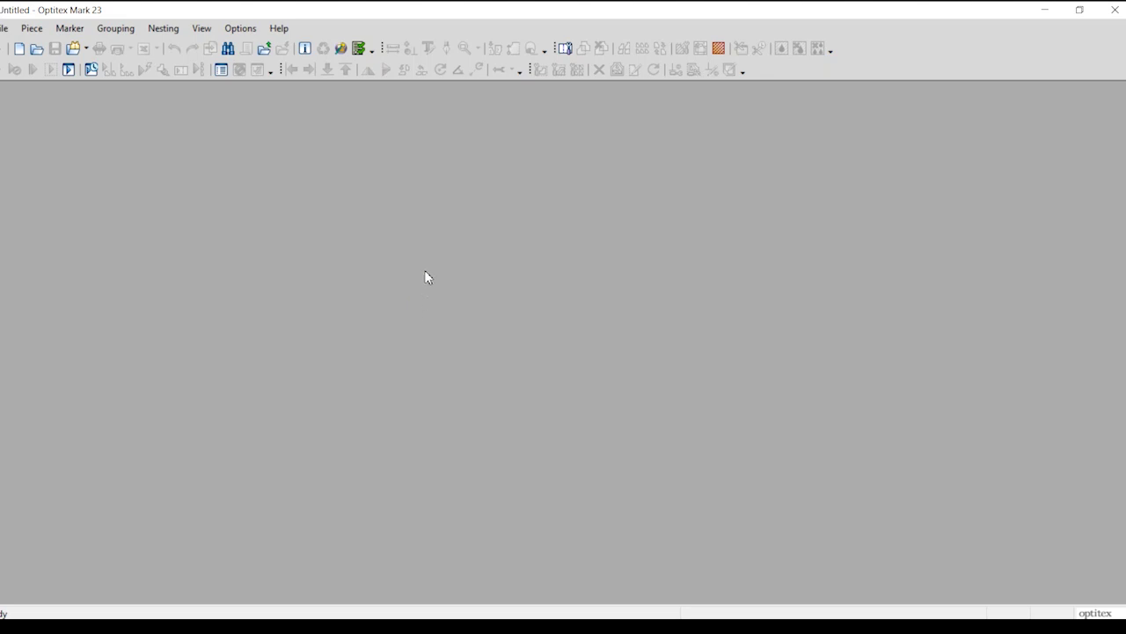
# In Optitex Mark, set auto nesting to the Nest++Pro - Multicore algorithm with a time of 3 min
pyautogui.click(162, 28)
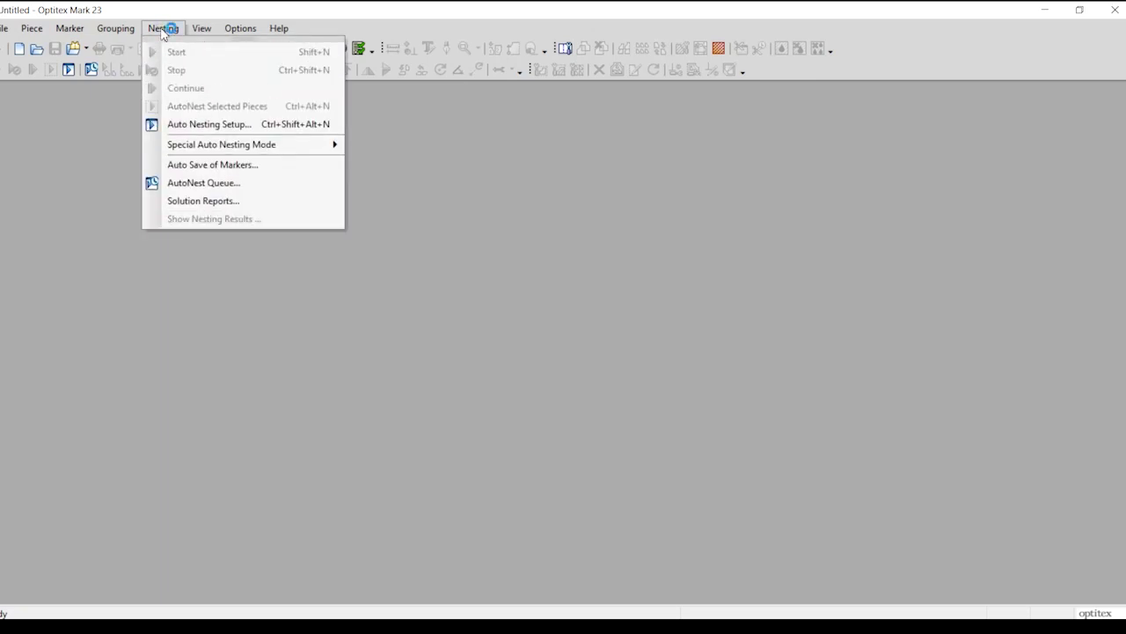
pyautogui.click(195, 129)
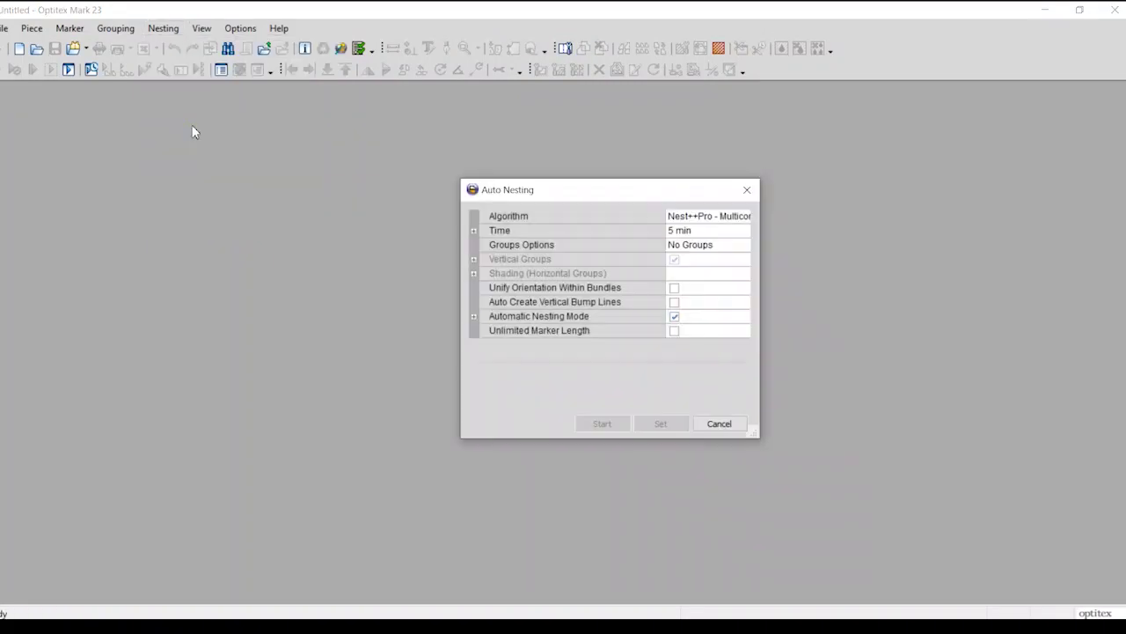
pyautogui.click(724, 217)
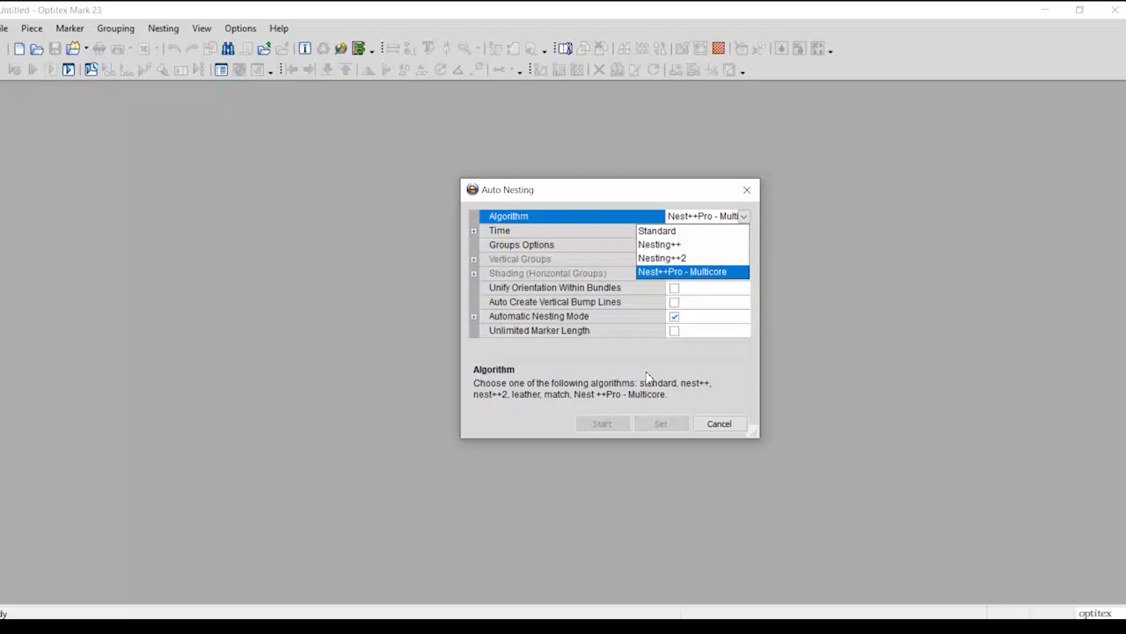
pyautogui.click(727, 274)
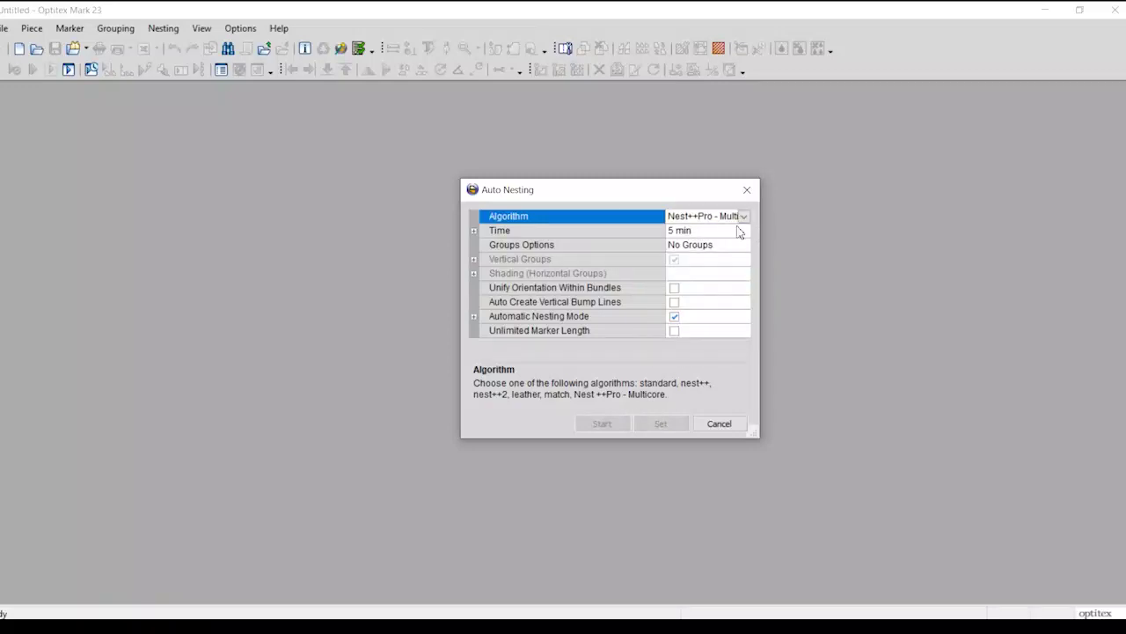
pyautogui.click(706, 227)
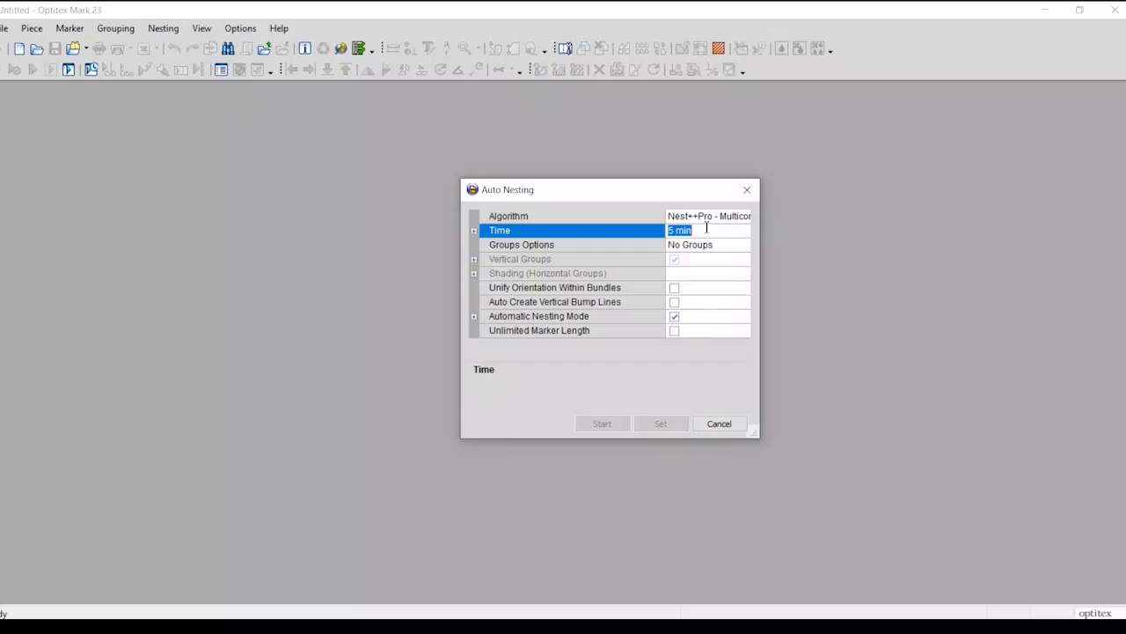
pyautogui.write('3')
pyautogui.press('Return')
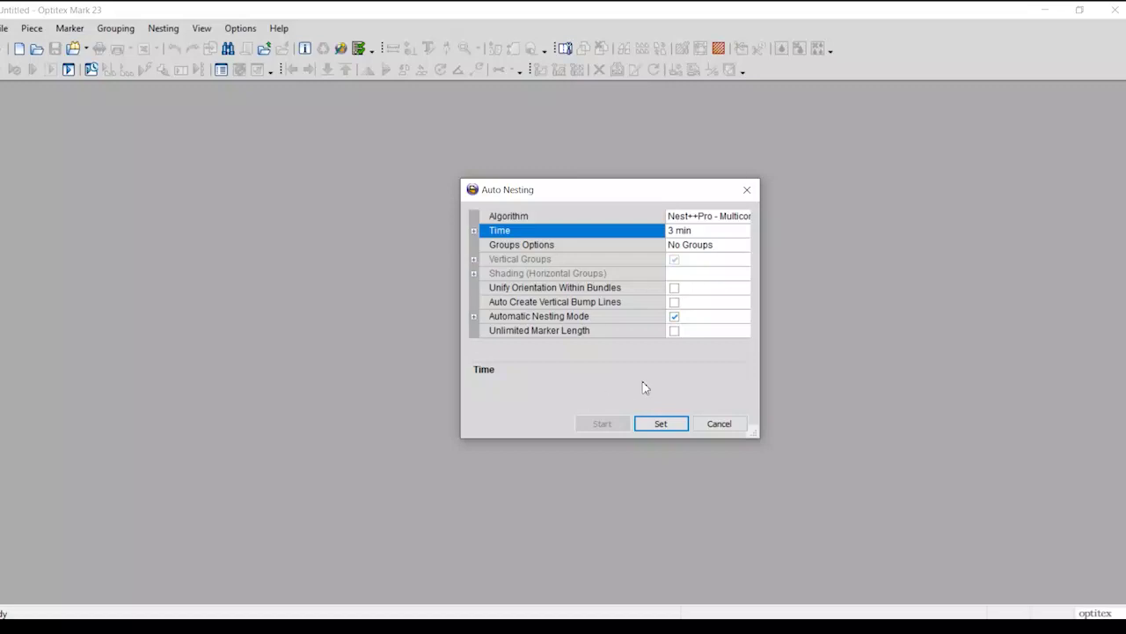
pyautogui.click(718, 234)
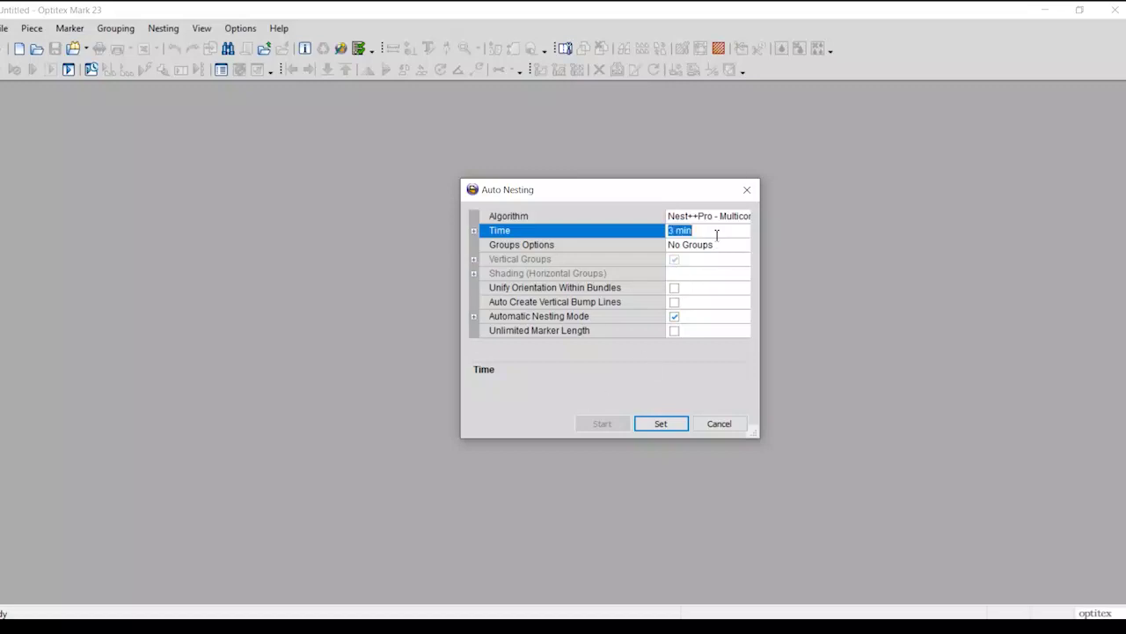
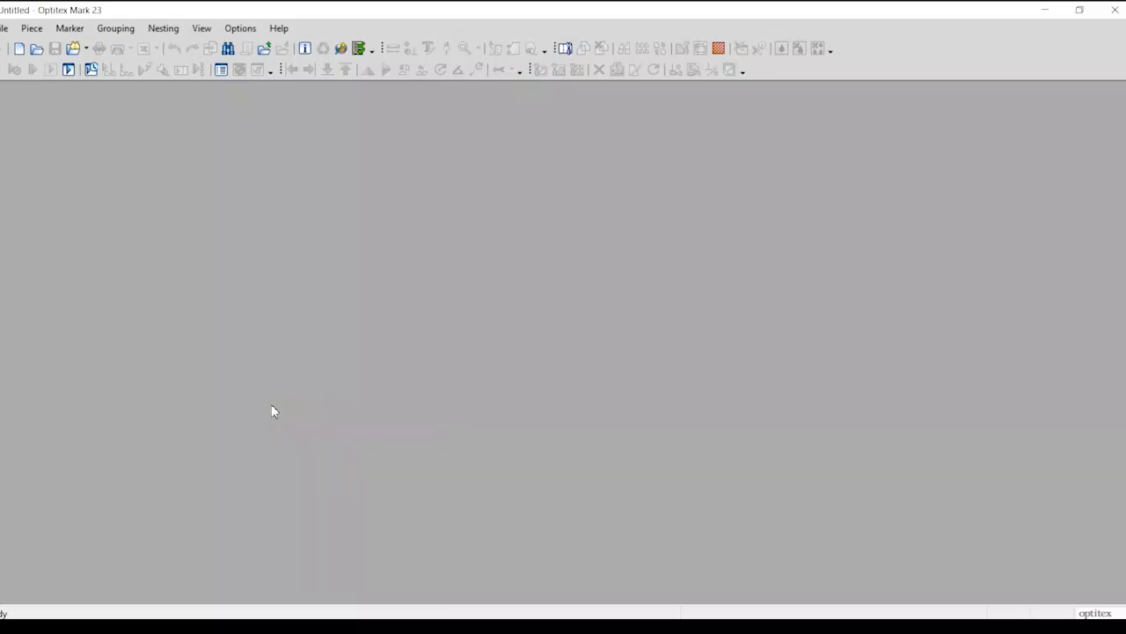
pyautogui.click(18, 48)
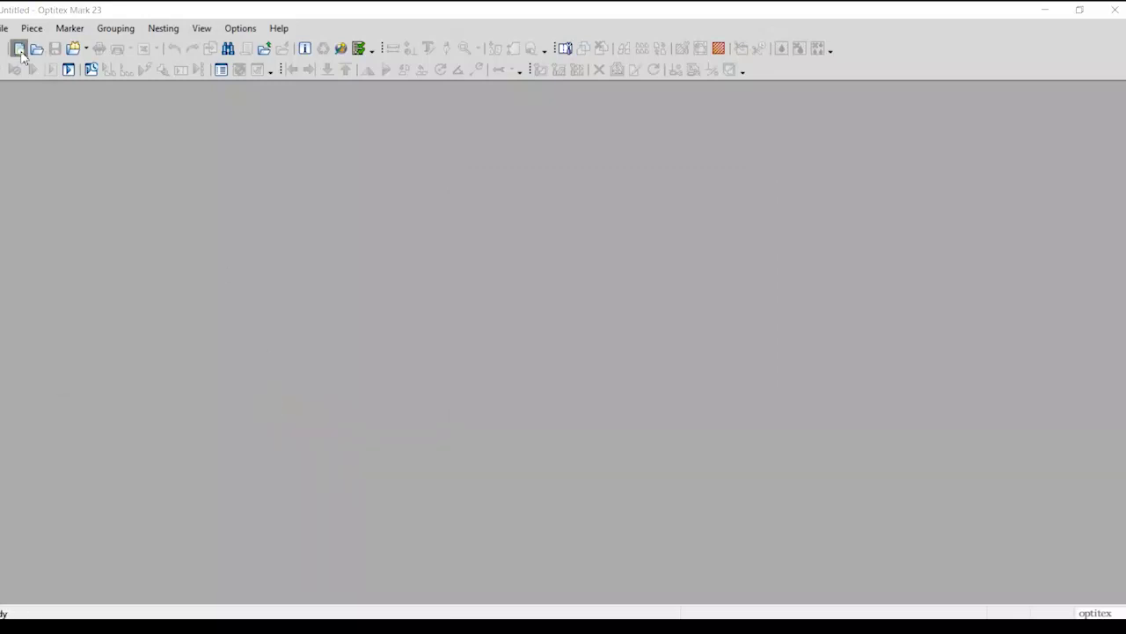
pyautogui.click(118, 108)
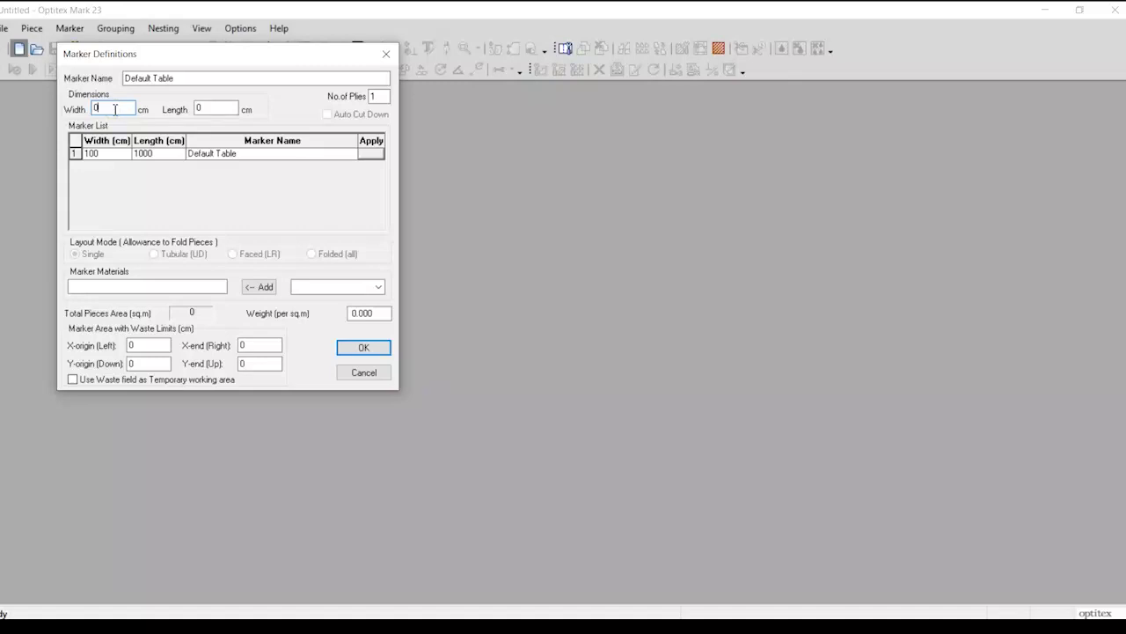
pyautogui.click(359, 372)
# Set the Linear, Square, and Length and Yield working units to inch and apply the preferences
pyautogui.click(241, 28)
pyautogui.click(287, 150)
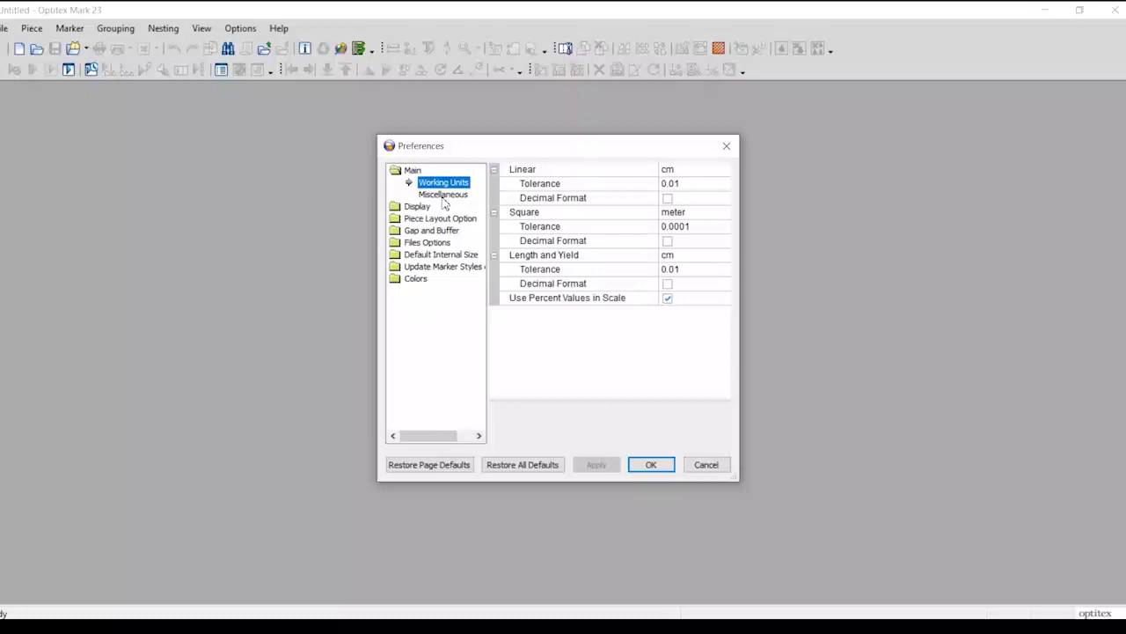
pyautogui.click(704, 170)
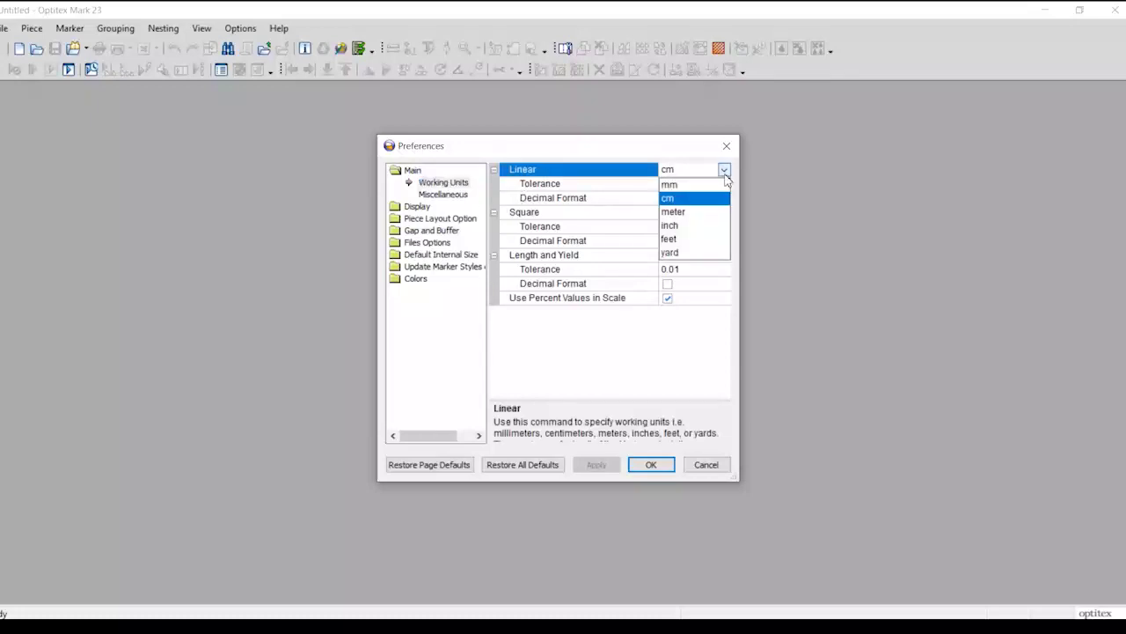
pyautogui.click(700, 224)
pyautogui.click(708, 213)
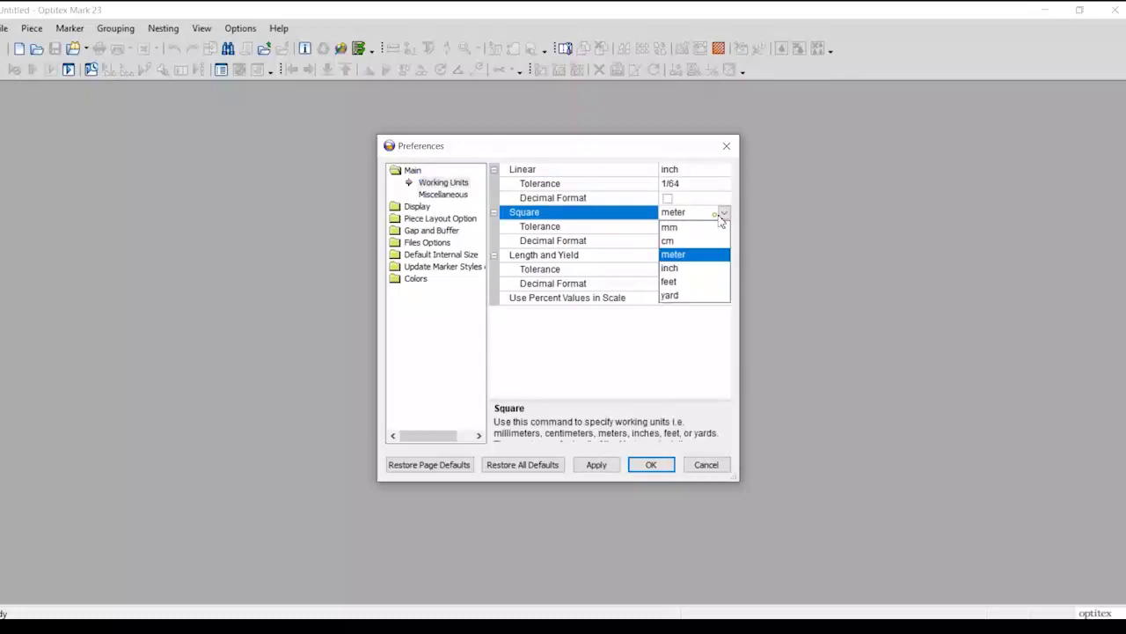
pyautogui.click(679, 267)
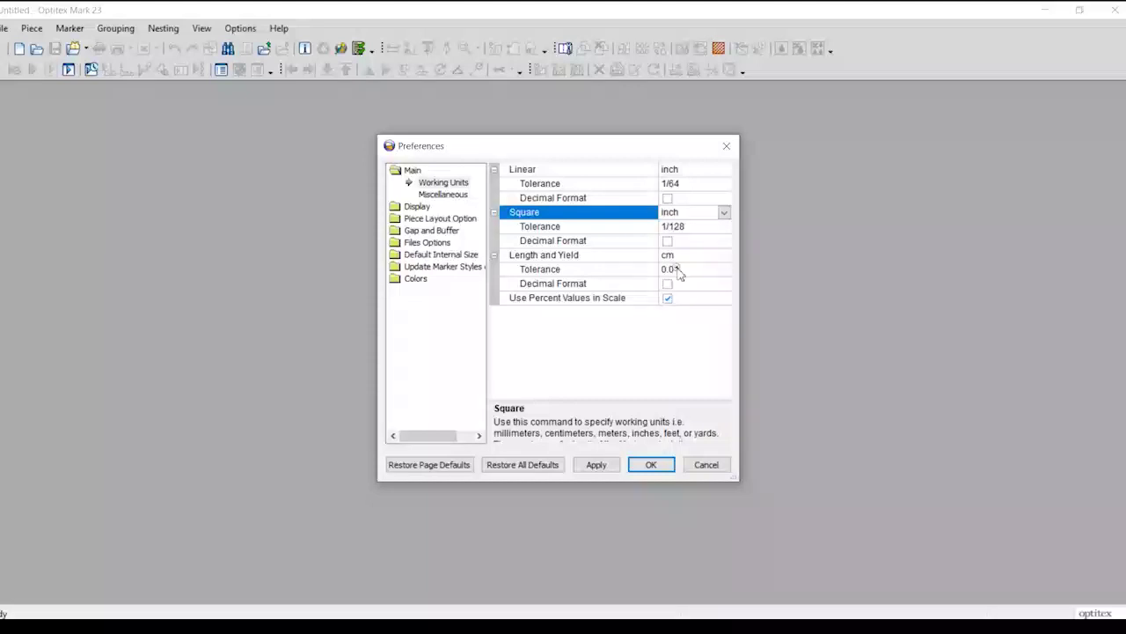
pyautogui.click(724, 255)
pyautogui.click(724, 256)
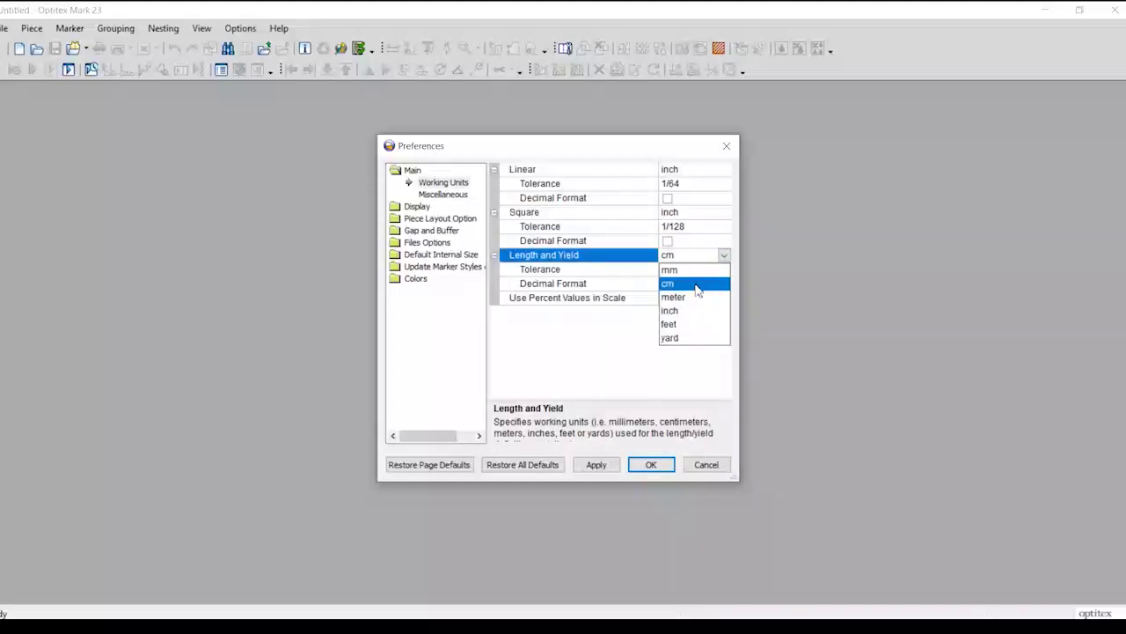
pyautogui.click(672, 311)
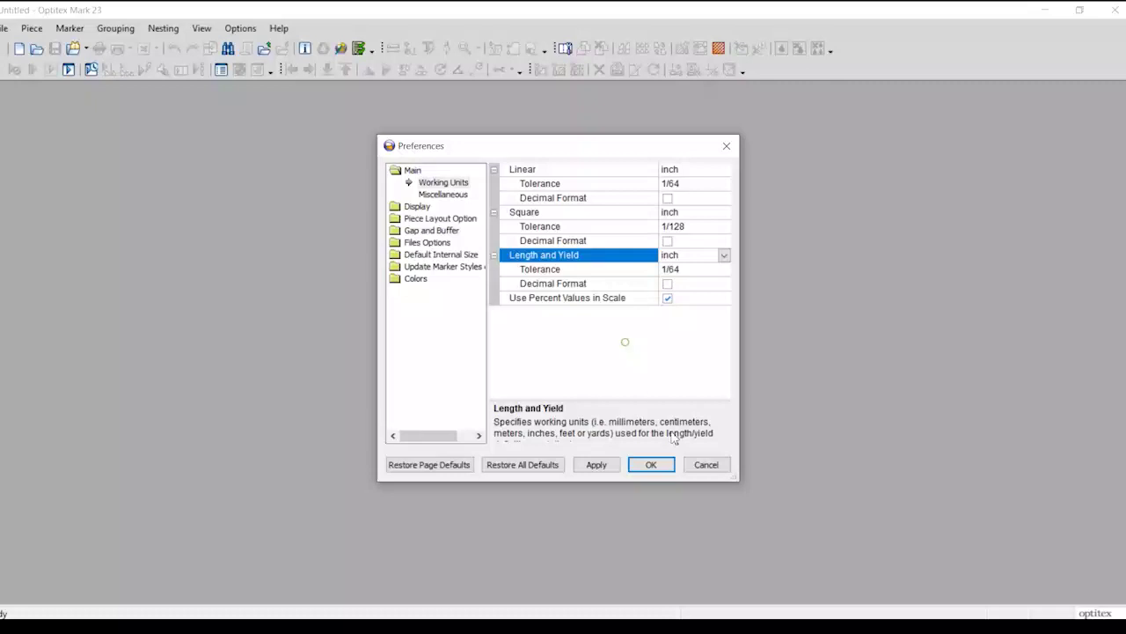
pyautogui.click(595, 465)
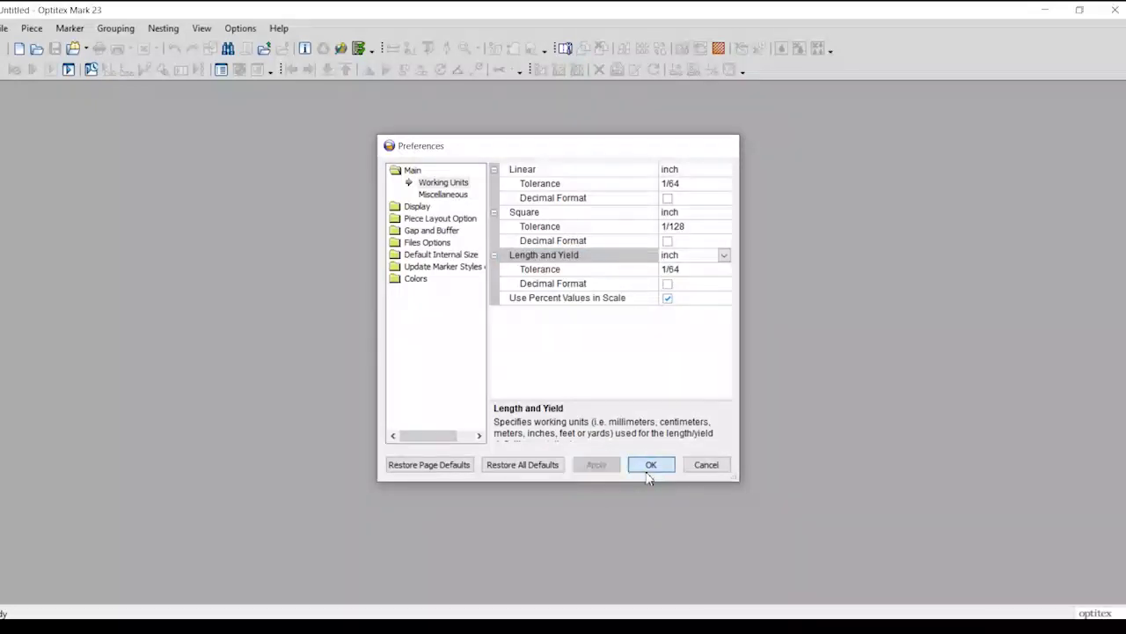
pyautogui.click(648, 475)
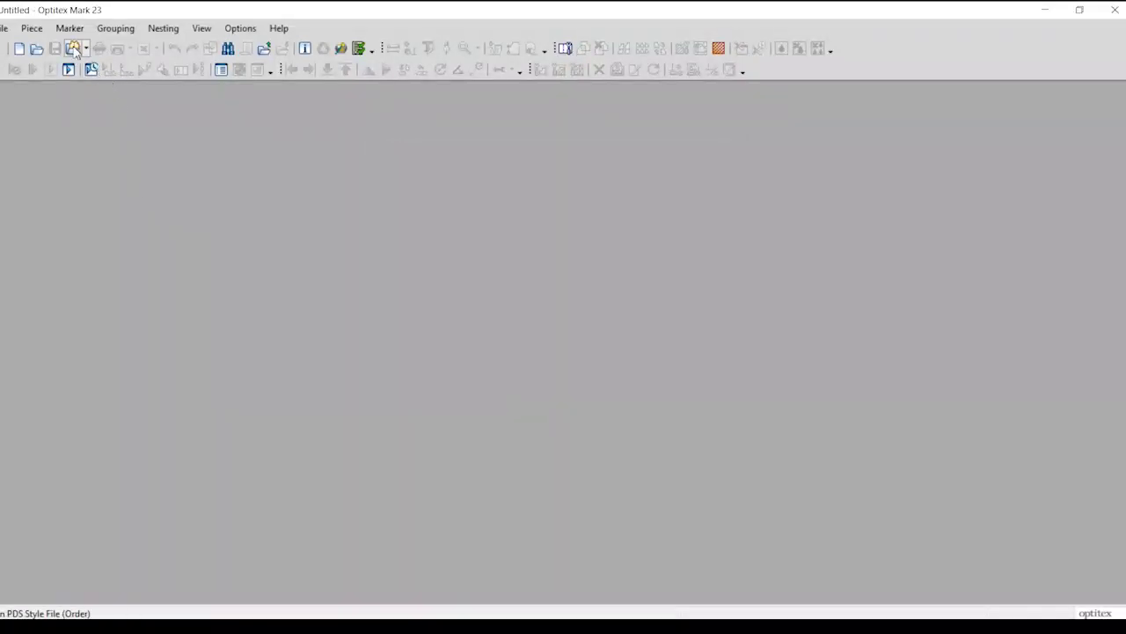
# Create a new marker, Default Table, with a width of 58 inch and a length of 1000 inch
pyautogui.click(18, 49)
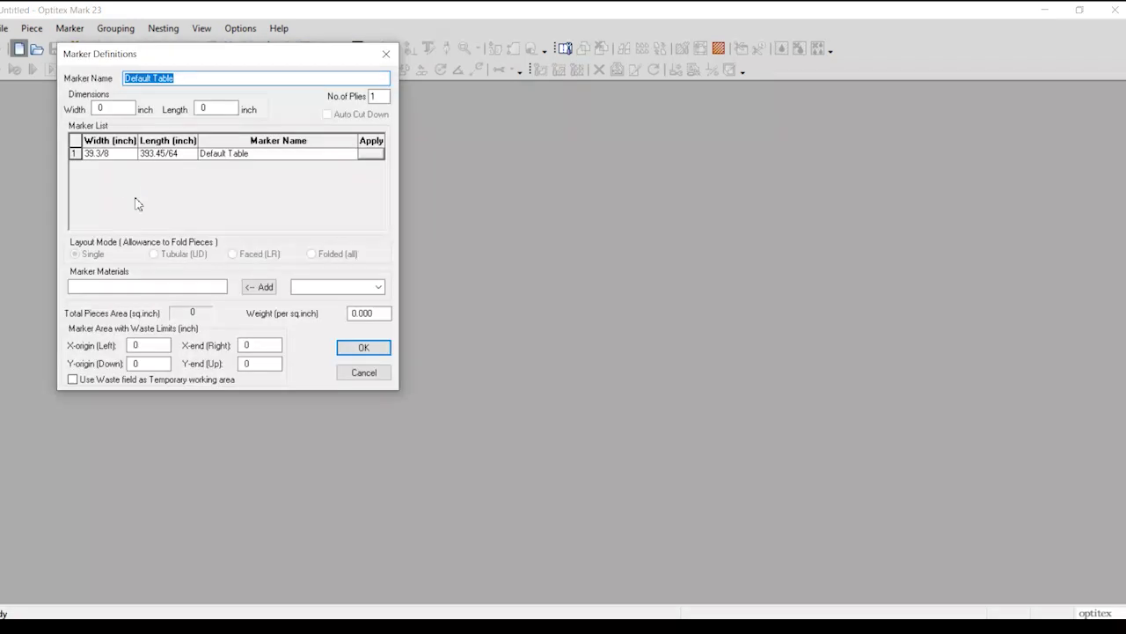
pyautogui.doubleClick(99, 107)
pyautogui.write('58')
pyautogui.doubleClick(123, 154)
pyautogui.write('58')
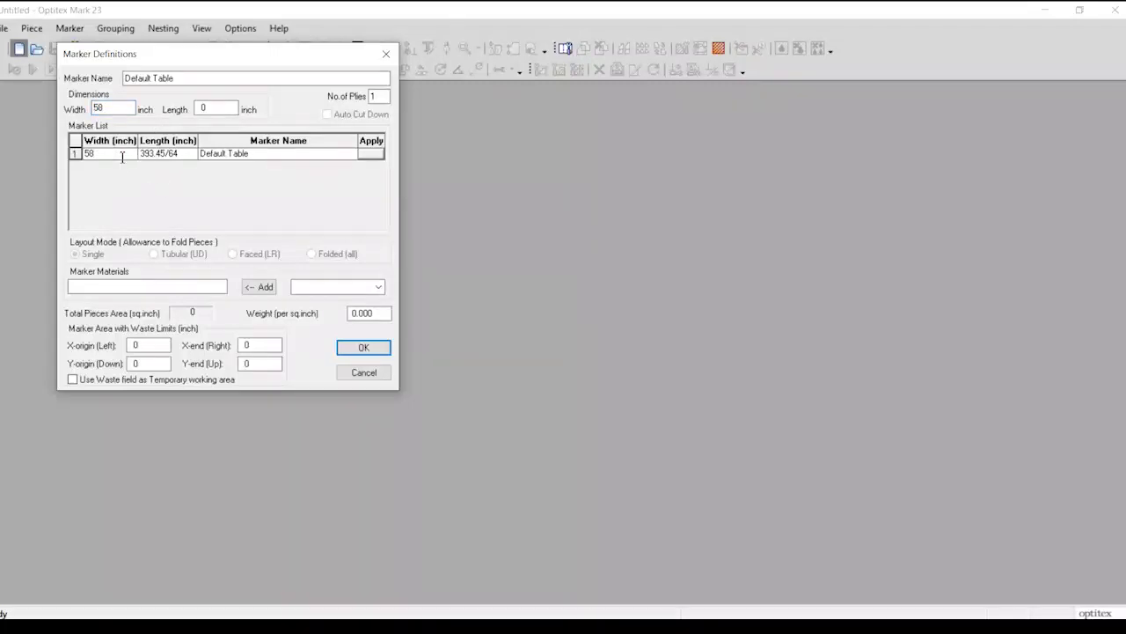
pyautogui.click(190, 155)
pyautogui.click(202, 107)
pyautogui.doubleClick(224, 109)
pyautogui.click(188, 156)
pyautogui.write('1000')
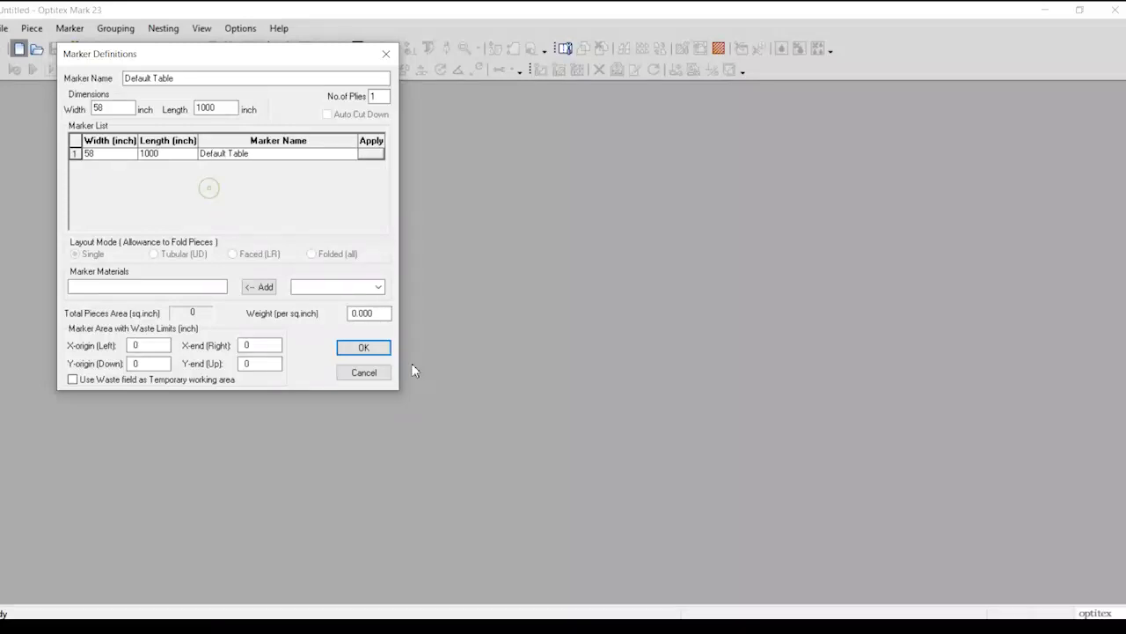
pyautogui.click(363, 348)
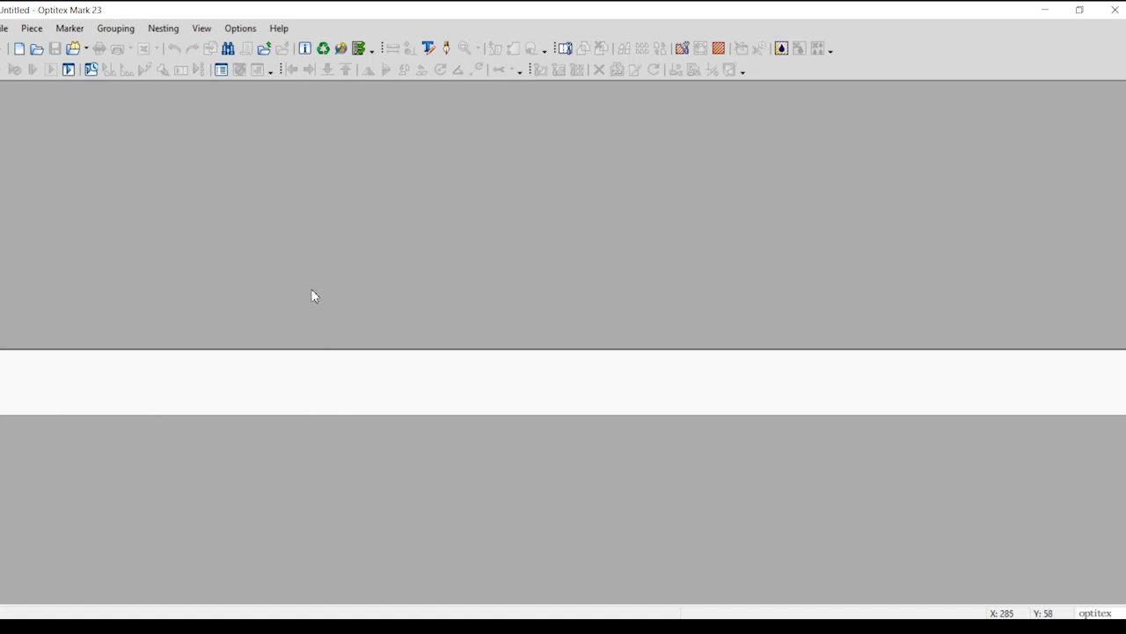
# Try to load the Tee 5X3 style file into the marker order
pyautogui.click(77, 50)
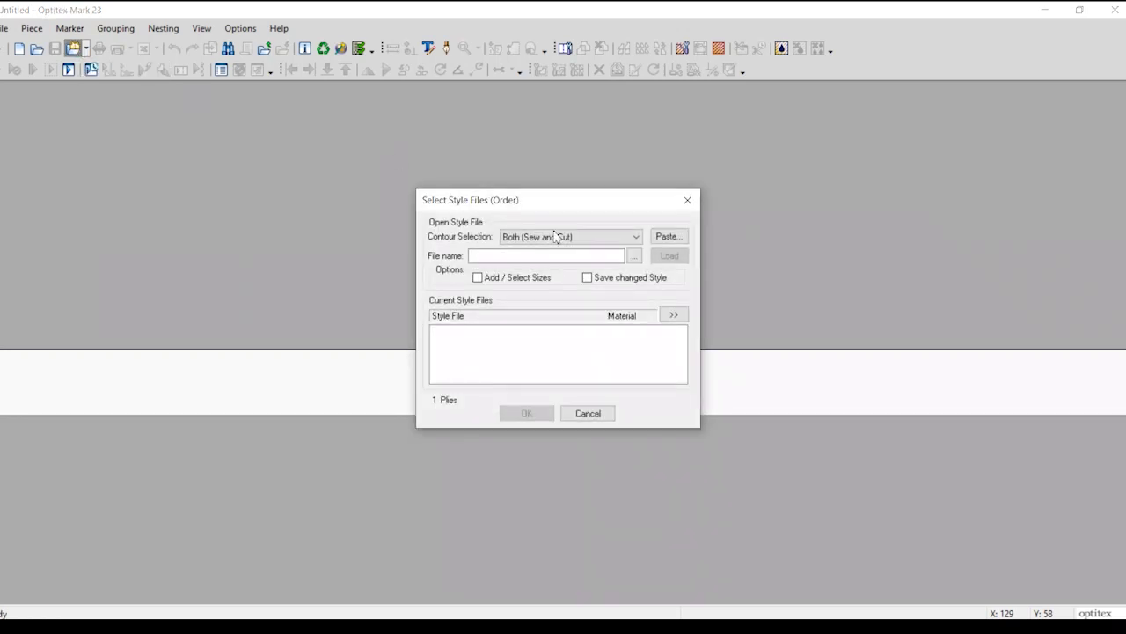
pyautogui.click(635, 256)
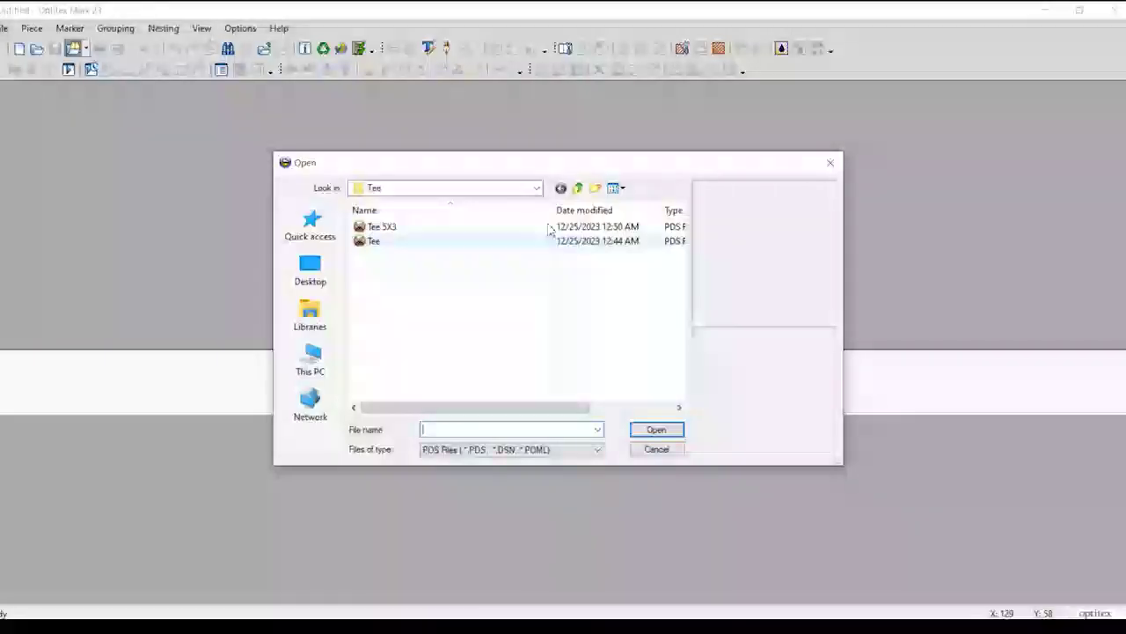
pyautogui.click(384, 227)
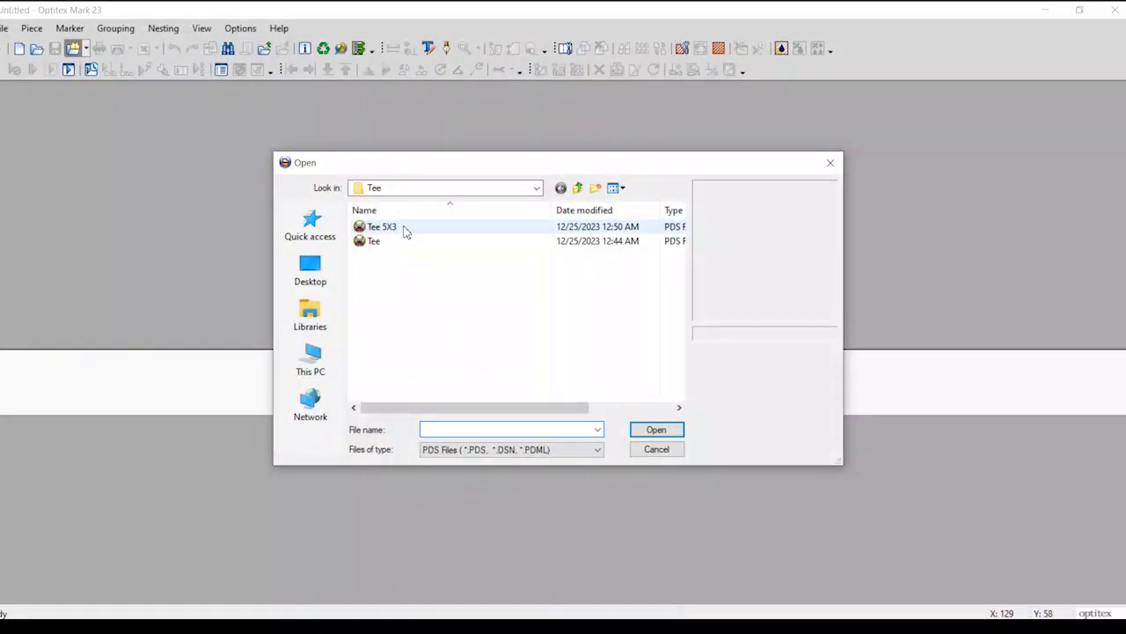
pyautogui.click(659, 431)
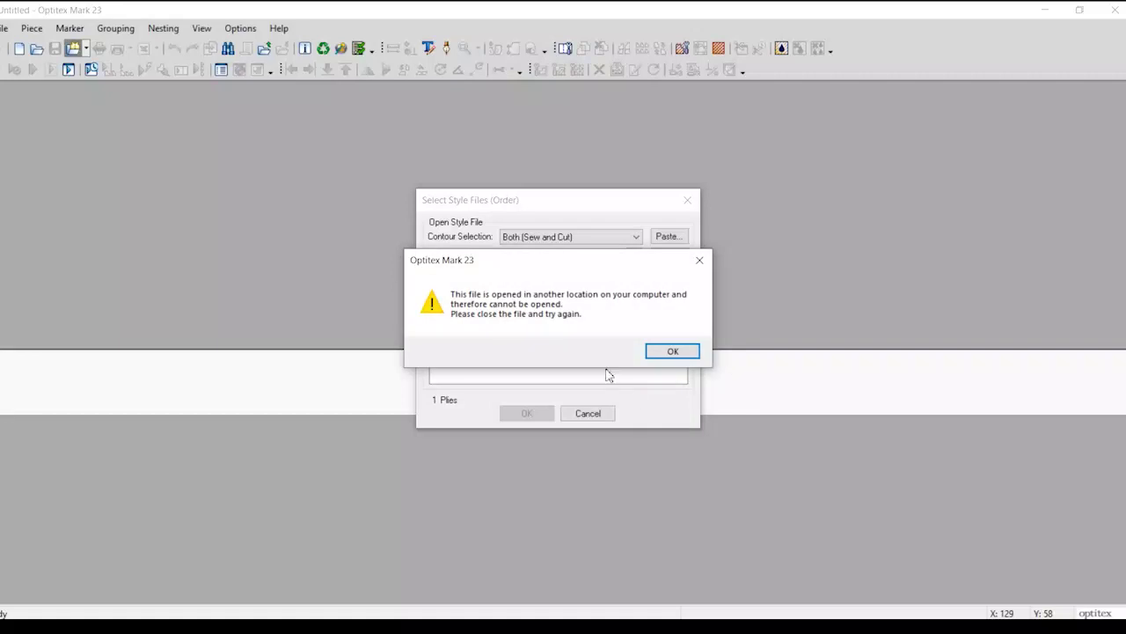
pyautogui.click(701, 261)
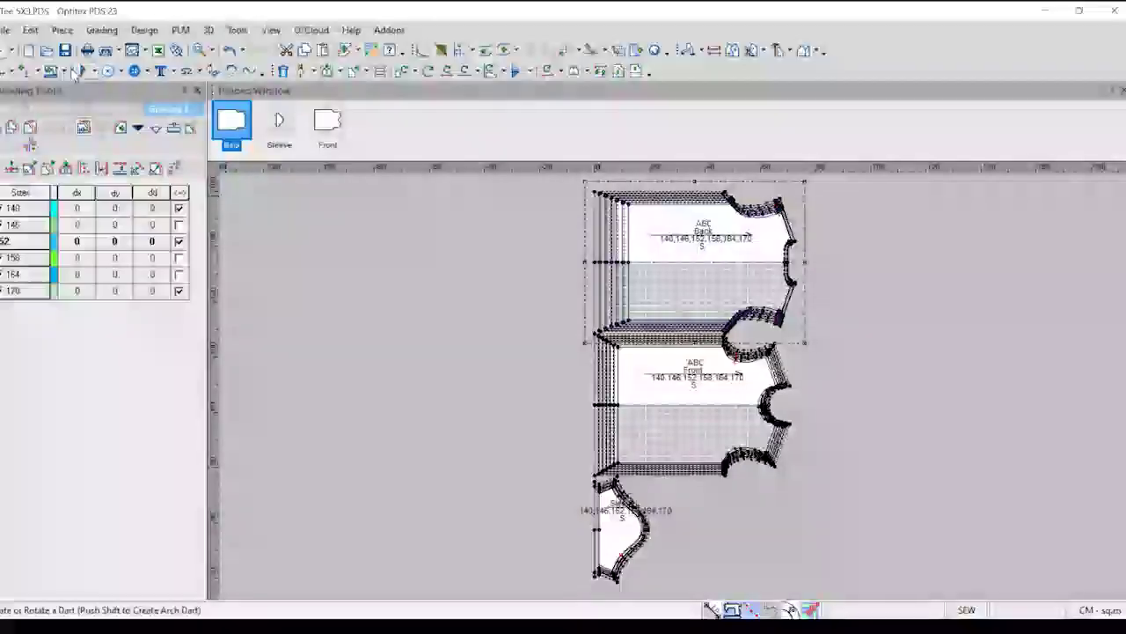
# Switch to Optitex PDS and open another recent pattern file in place of Tee 5X3
pyautogui.click(5, 31)
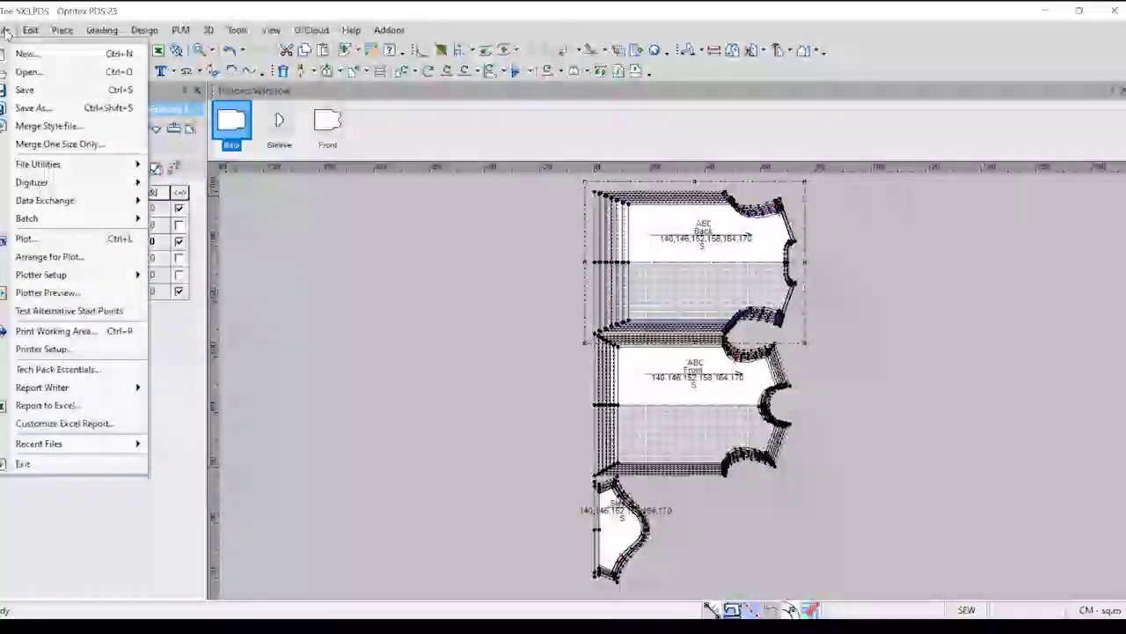
pyautogui.moveTo(106, 443)
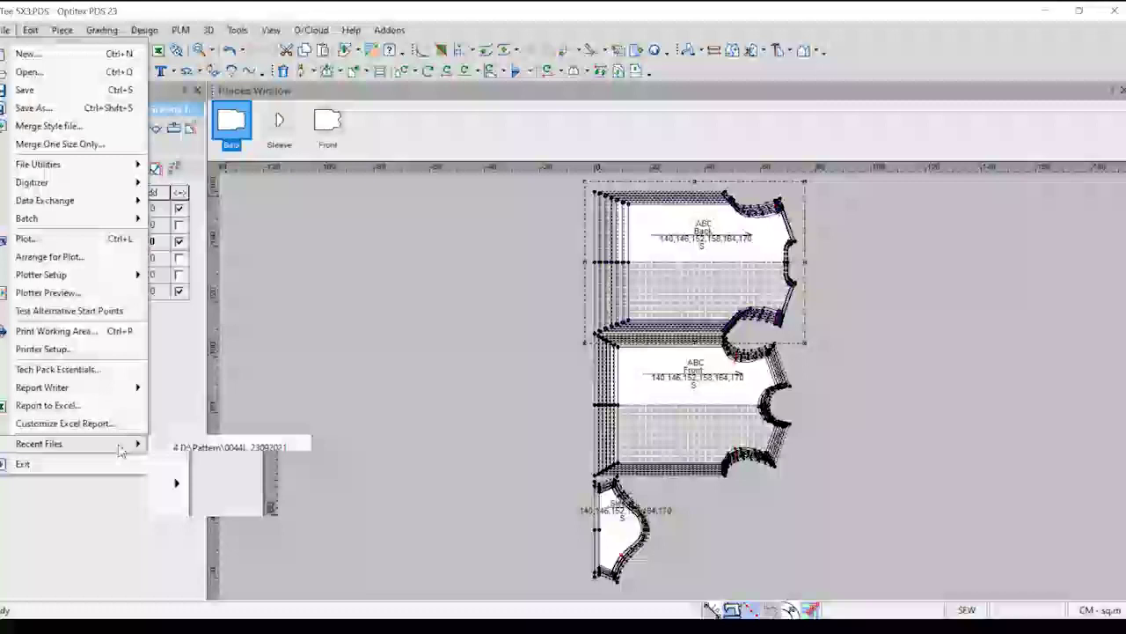
pyautogui.click(212, 468)
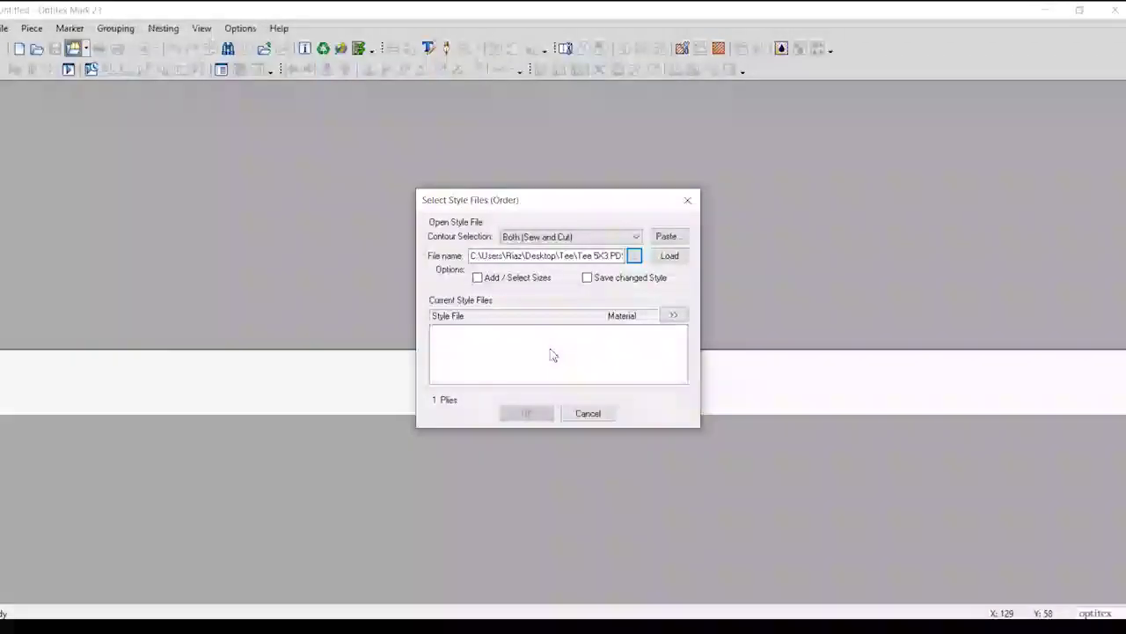
# In Optitex Mark, load the Tee 5X3 style file into the order and set its materials selection to S
pyautogui.click(634, 255)
pyautogui.click(381, 226)
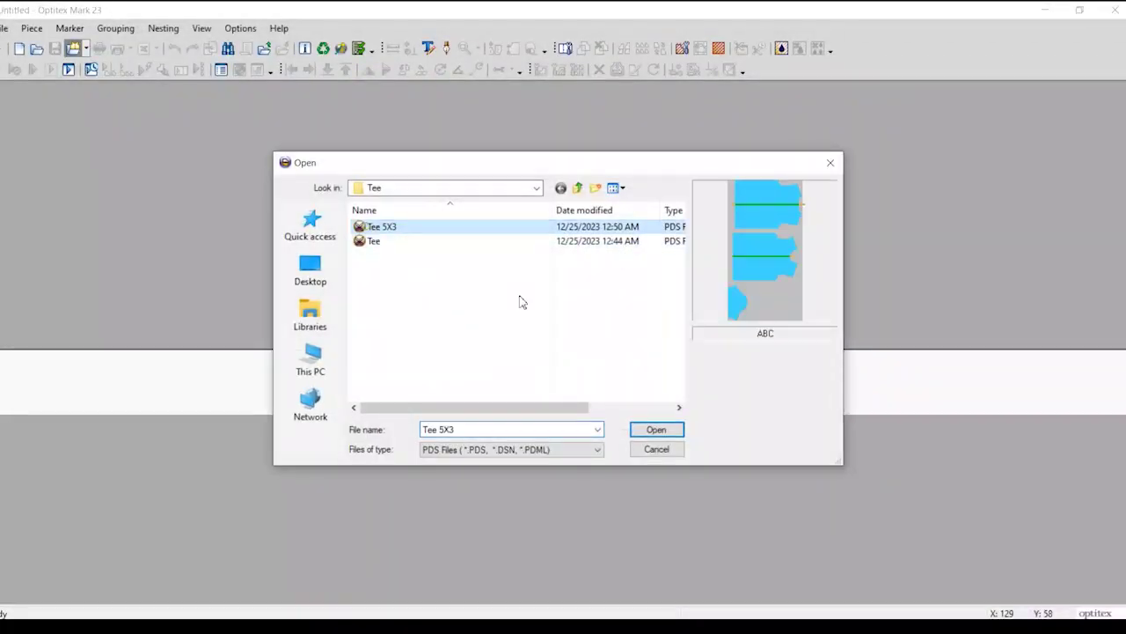
pyautogui.click(656, 429)
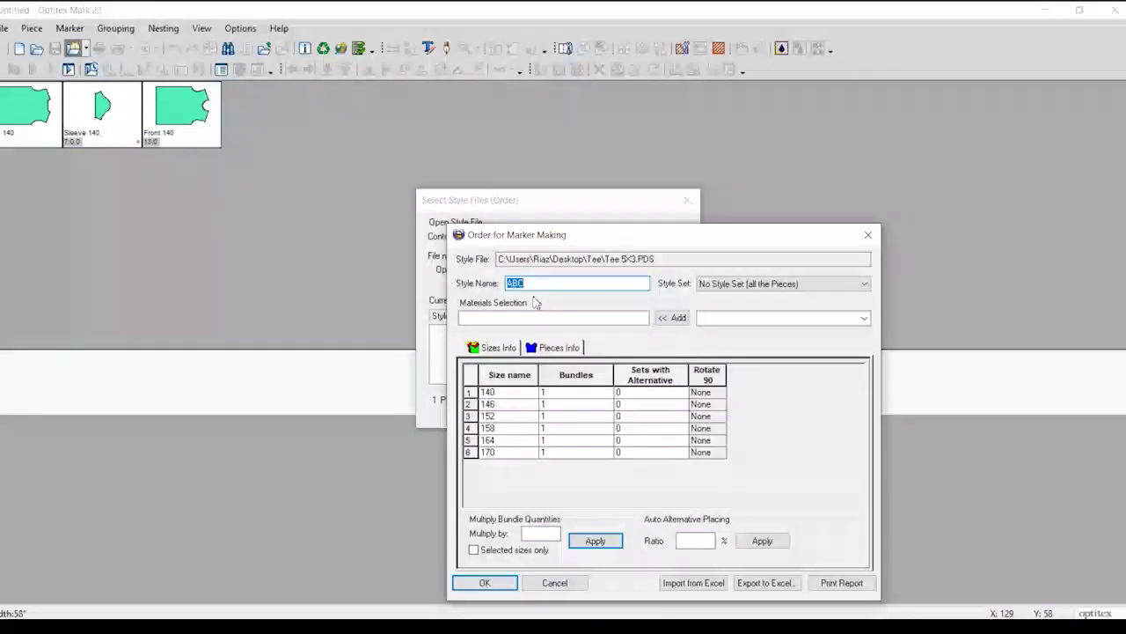
pyautogui.click(516, 316)
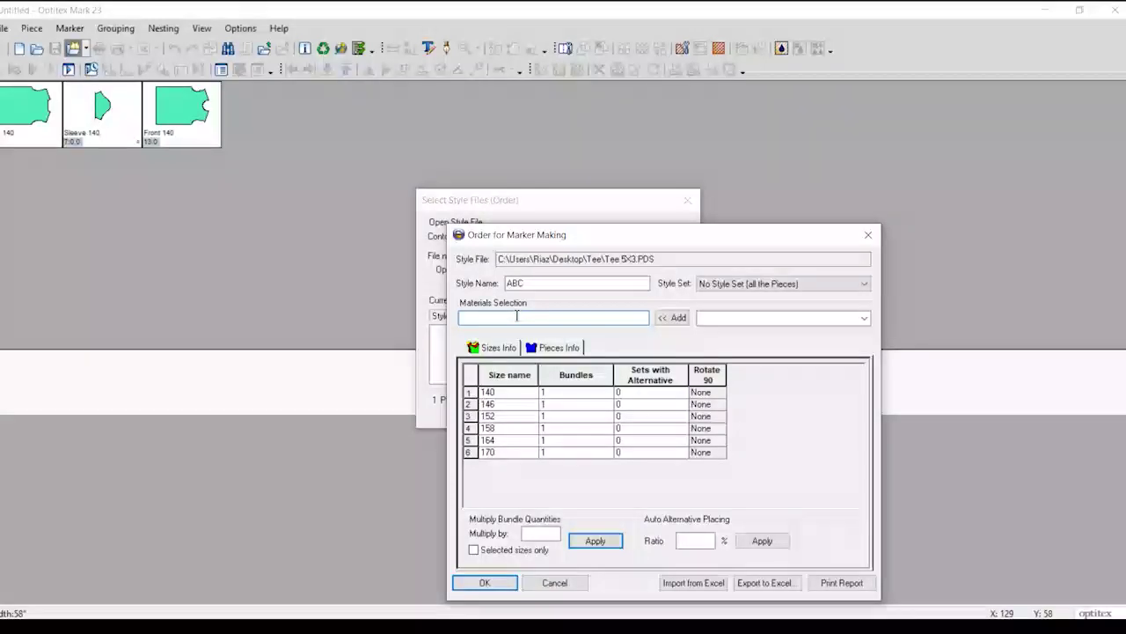
pyautogui.write('S')
pyautogui.click(507, 356)
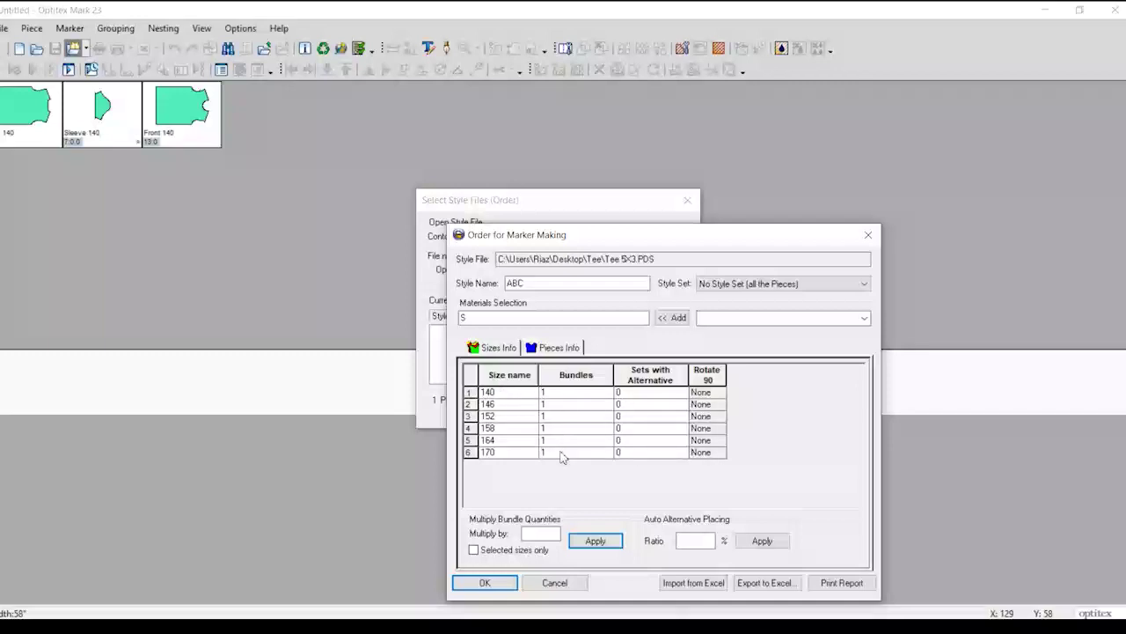
# Set the order's bundles to 2 for size 146, 3 for 152, 2 for 158, 0 for 164 and 2 for 170
pyautogui.click(560, 393)
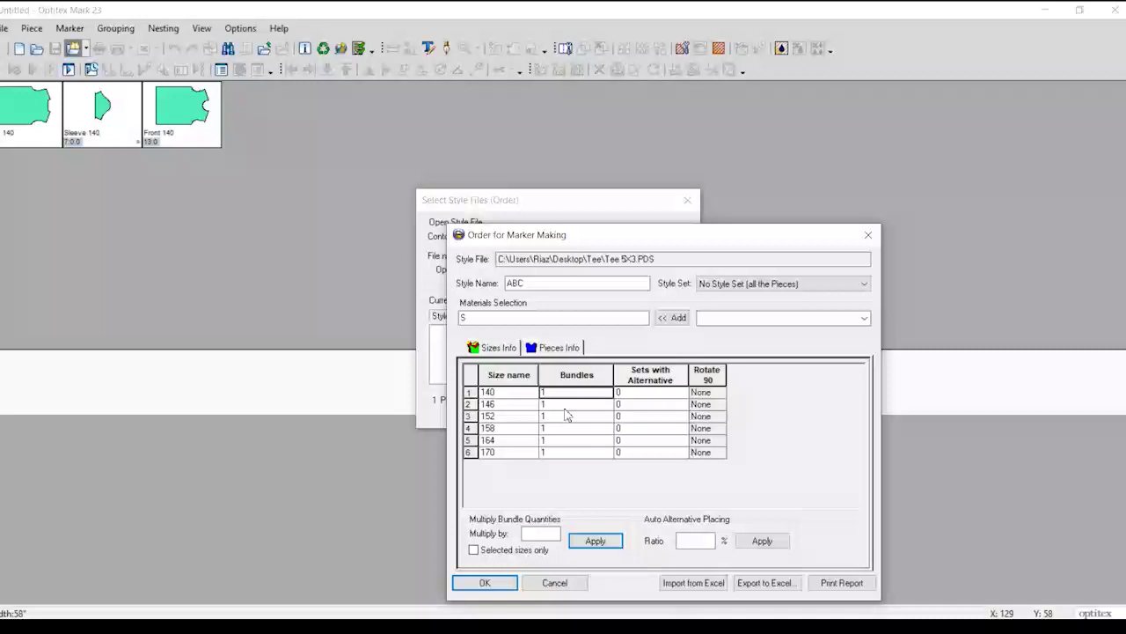
pyautogui.click(570, 404)
pyautogui.write('2')
pyautogui.click(568, 416)
pyautogui.write('3')
pyautogui.click(556, 429)
pyautogui.write('2')
pyautogui.click(553, 441)
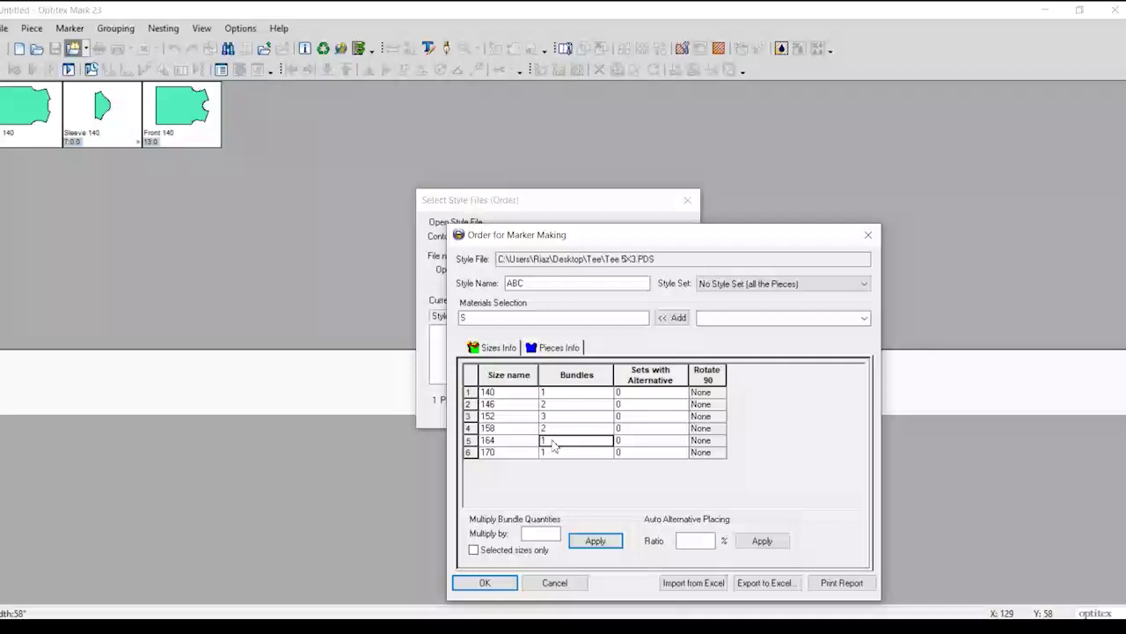
pyautogui.write('0')
pyautogui.click(555, 453)
pyautogui.write('2')
pyautogui.click(561, 440)
pyautogui.click(559, 416)
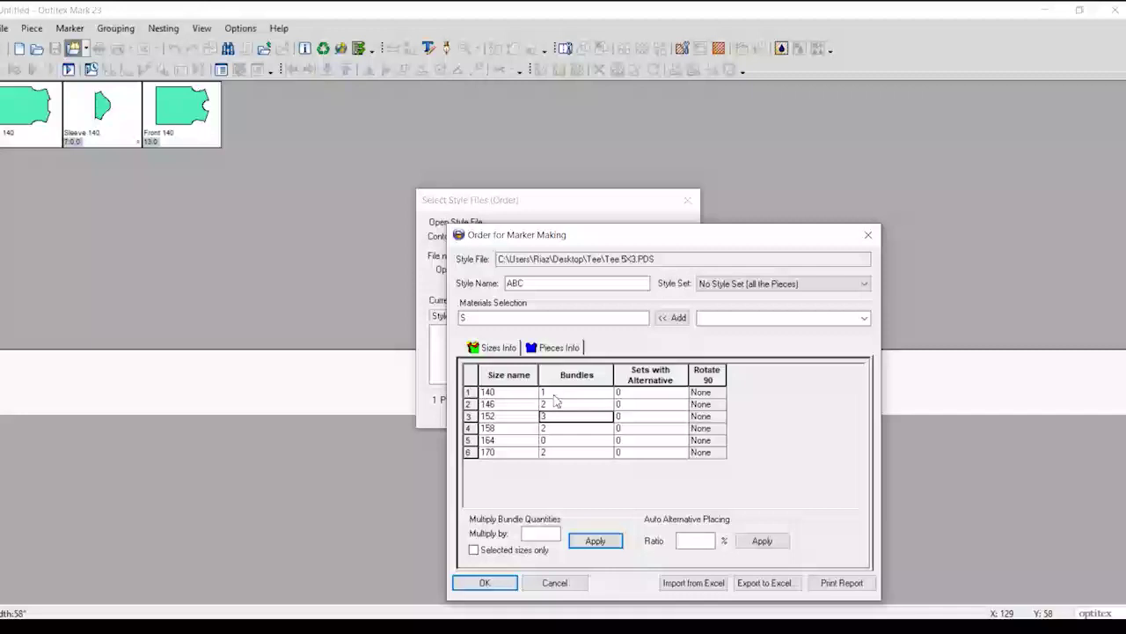
# Multiply the bundle quantities of all sizes by 2
pyautogui.click(531, 535)
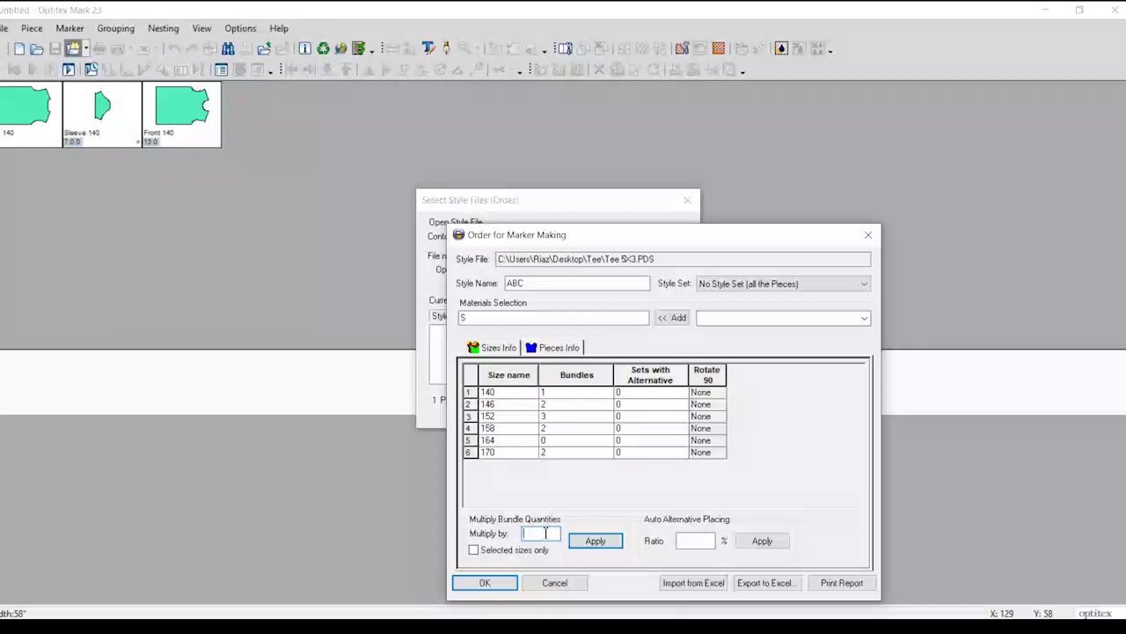
pyautogui.click(595, 541)
pyautogui.click(567, 416)
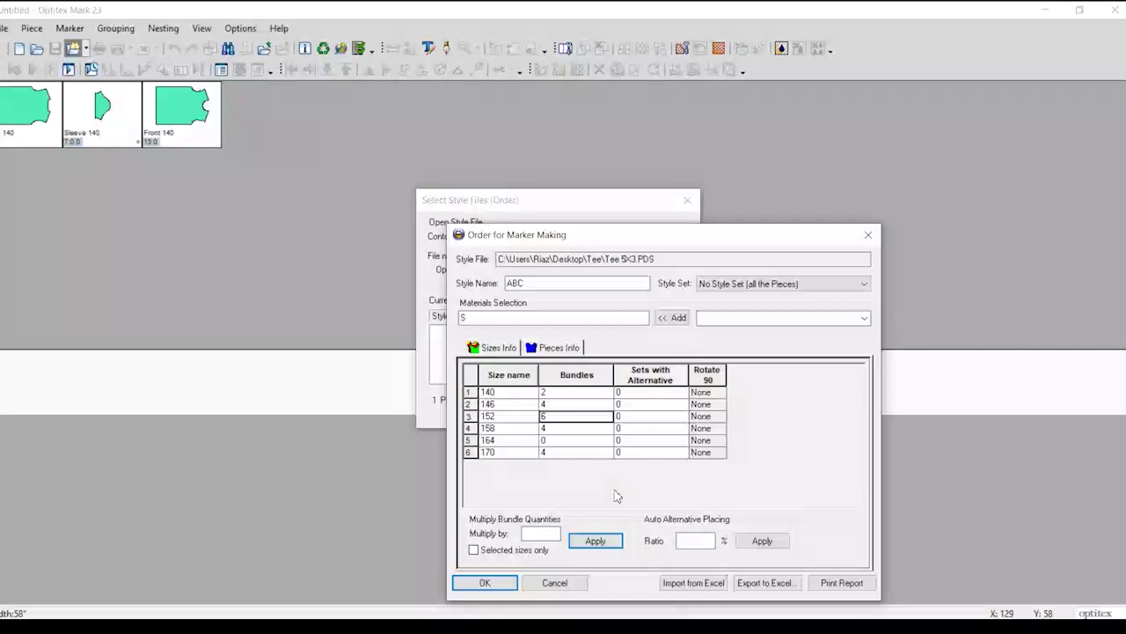
# Reset the bundles to 1 for size 140, 2 for 146, 3 for 152, 2 for 158 and 2 for 170
pyautogui.click(552, 384)
pyautogui.click(549, 393)
pyautogui.write('1')
pyautogui.press('Down')
pyautogui.write('2')
pyautogui.press('Down')
pyautogui.write('3')
pyautogui.press('Down')
pyautogui.write('2')
pyautogui.click(555, 452)
pyautogui.write('2')
pyautogui.click(572, 427)
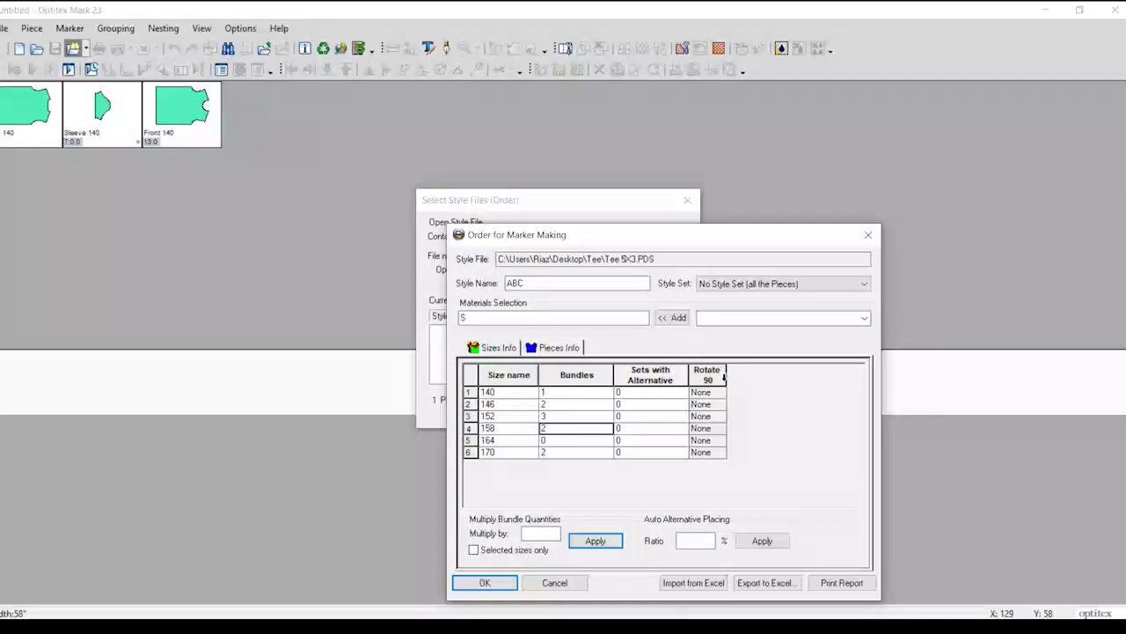
# Check the quantity and material entries of the Back, Sleeve and Front pieces in the order
pyautogui.click(564, 350)
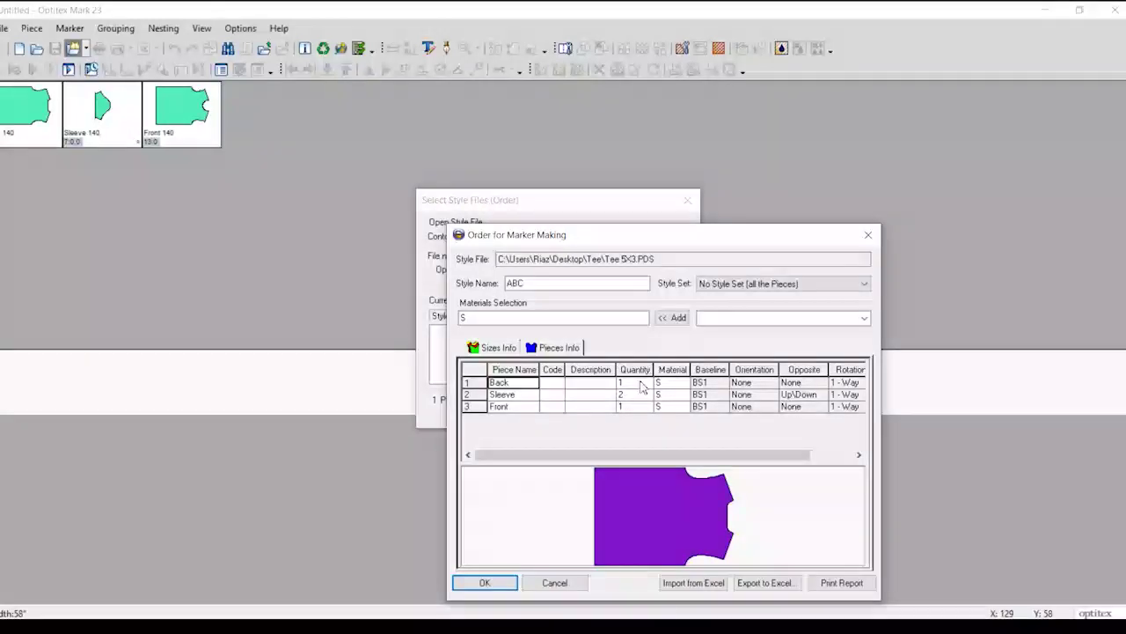
pyautogui.click(627, 407)
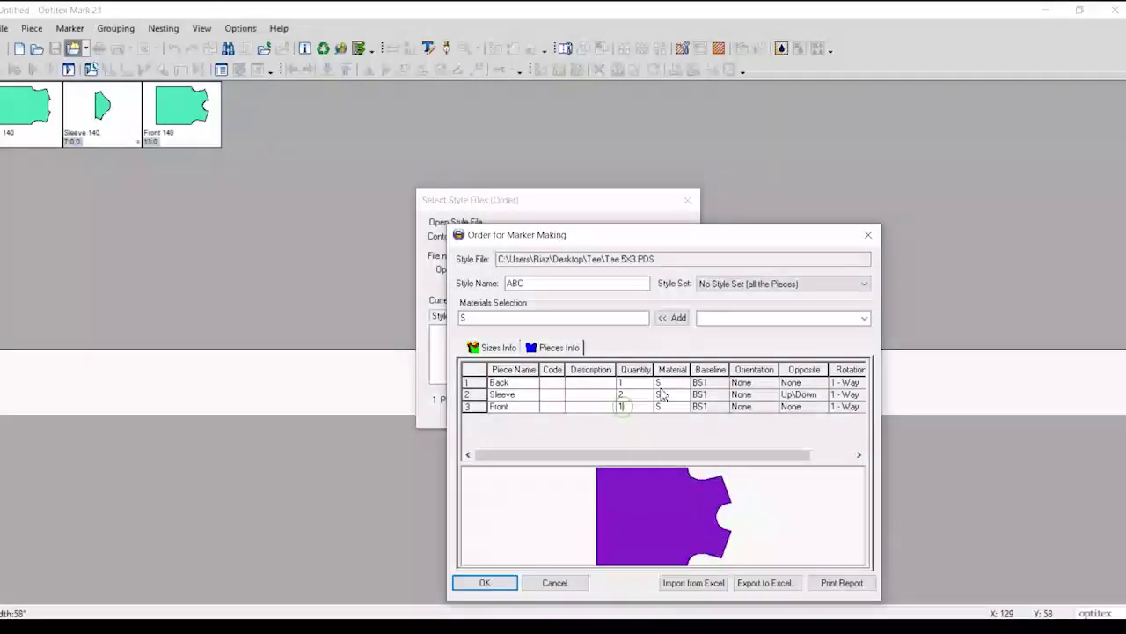
pyautogui.click(668, 407)
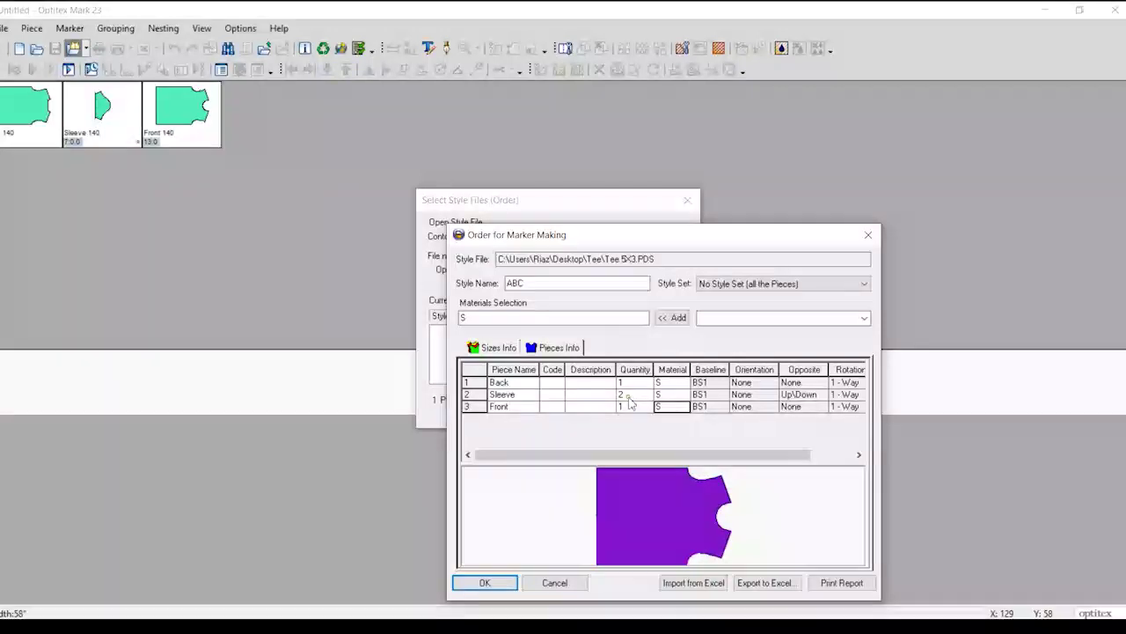
pyautogui.click(628, 398)
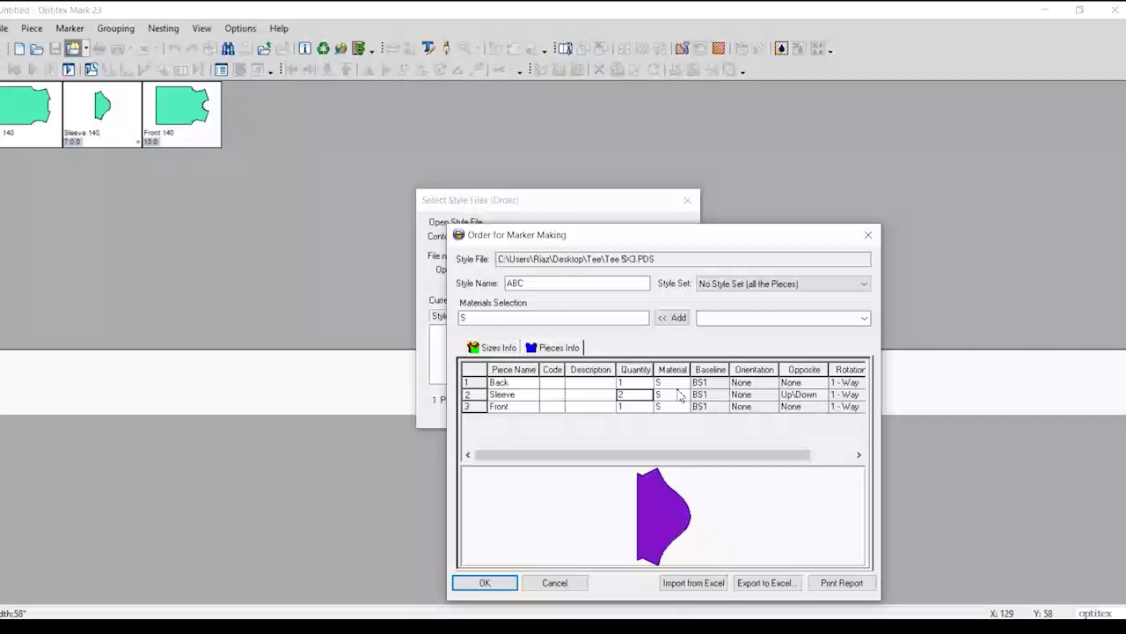
pyautogui.click(673, 383)
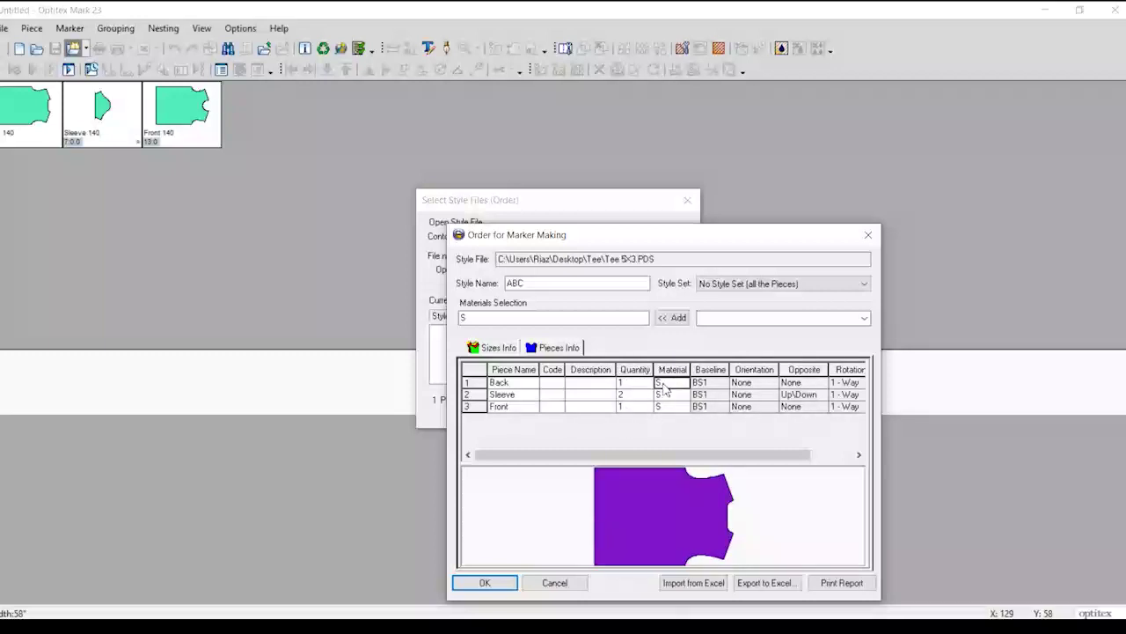
# Set the Back piece's rotation to 2 - Way in the order's piece information
pyautogui.moveTo(662, 459); pyautogui.dragTo(777, 464)
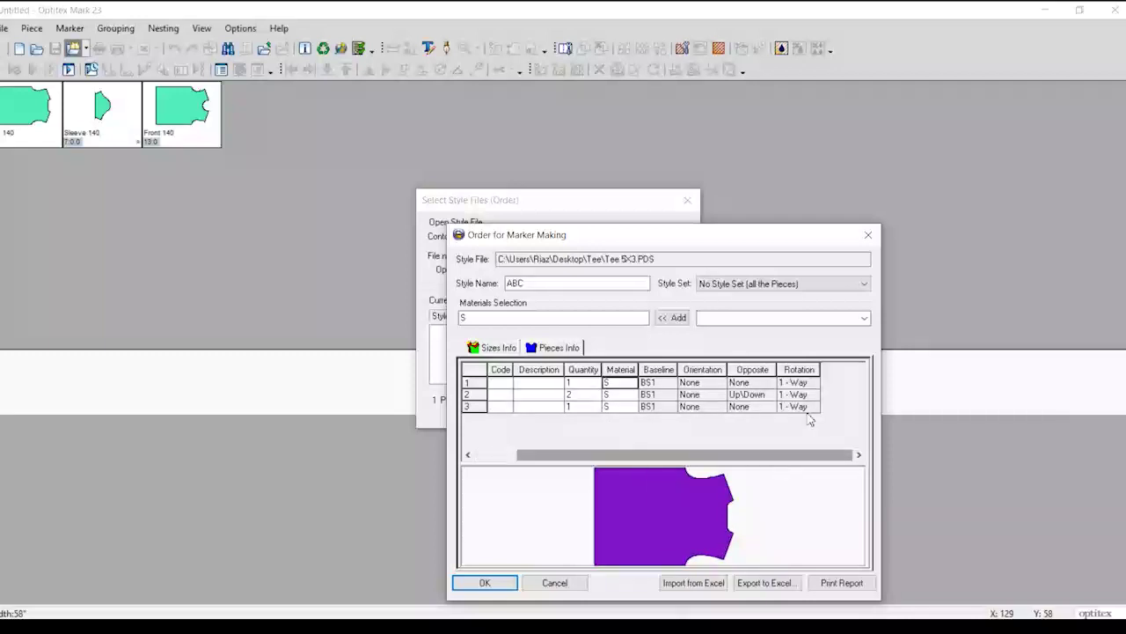
pyautogui.click(816, 385)
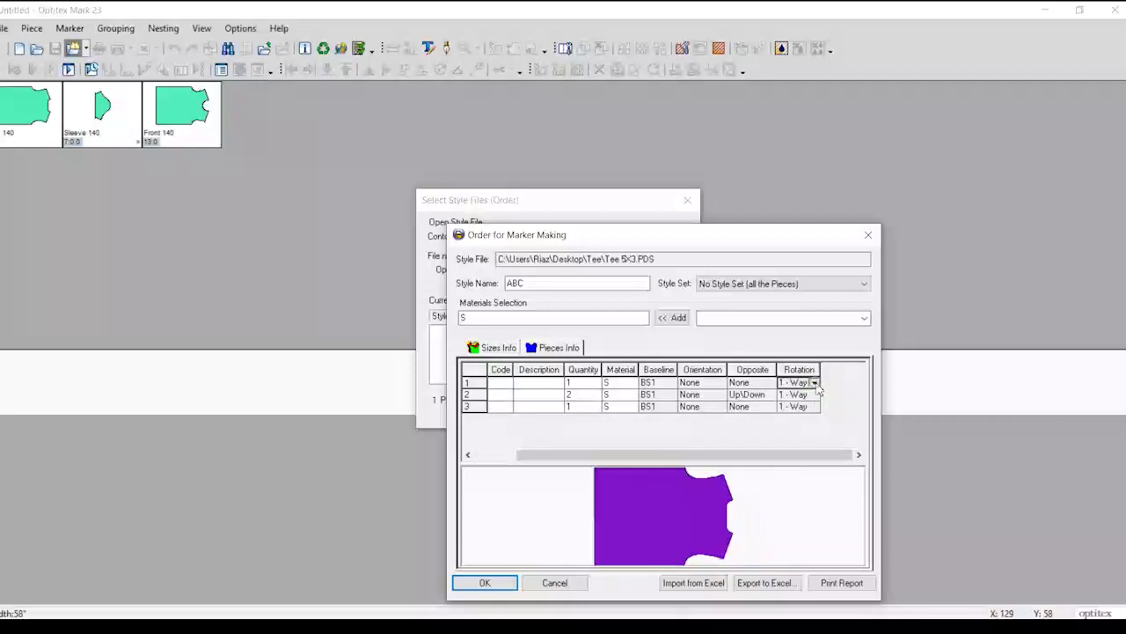
pyautogui.click(816, 385)
pyautogui.click(834, 406)
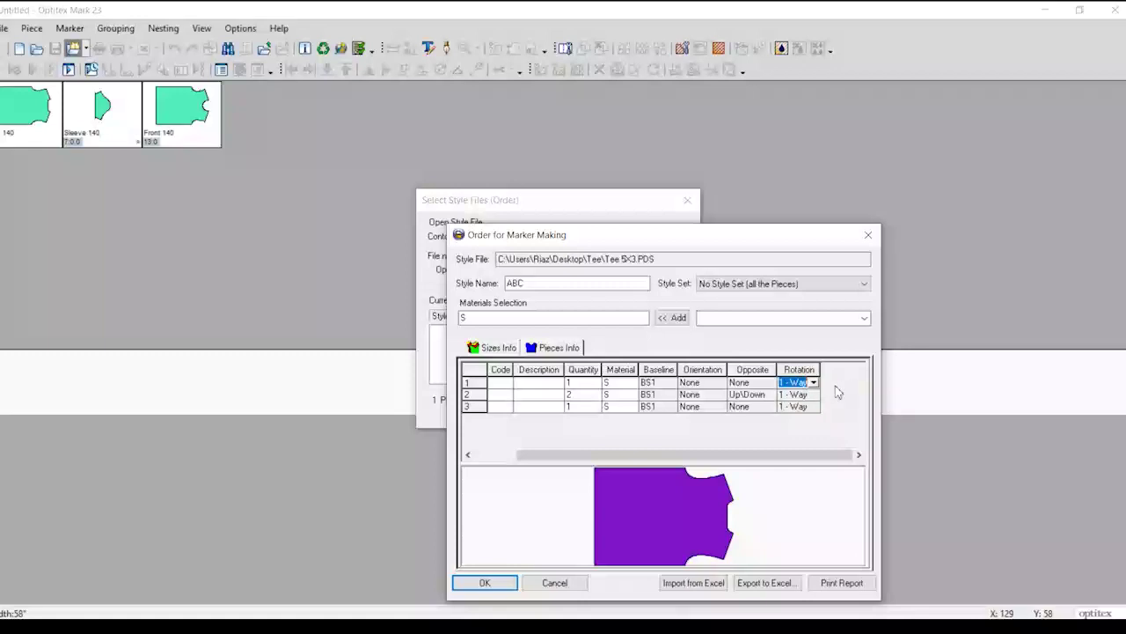
pyautogui.click(815, 383)
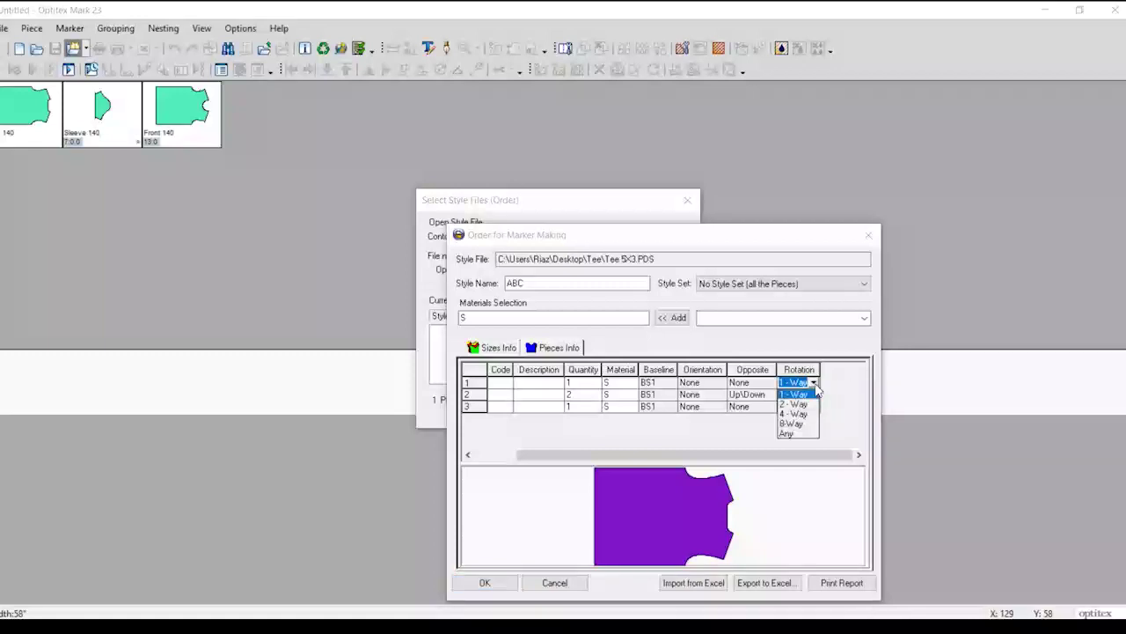
pyautogui.click(804, 404)
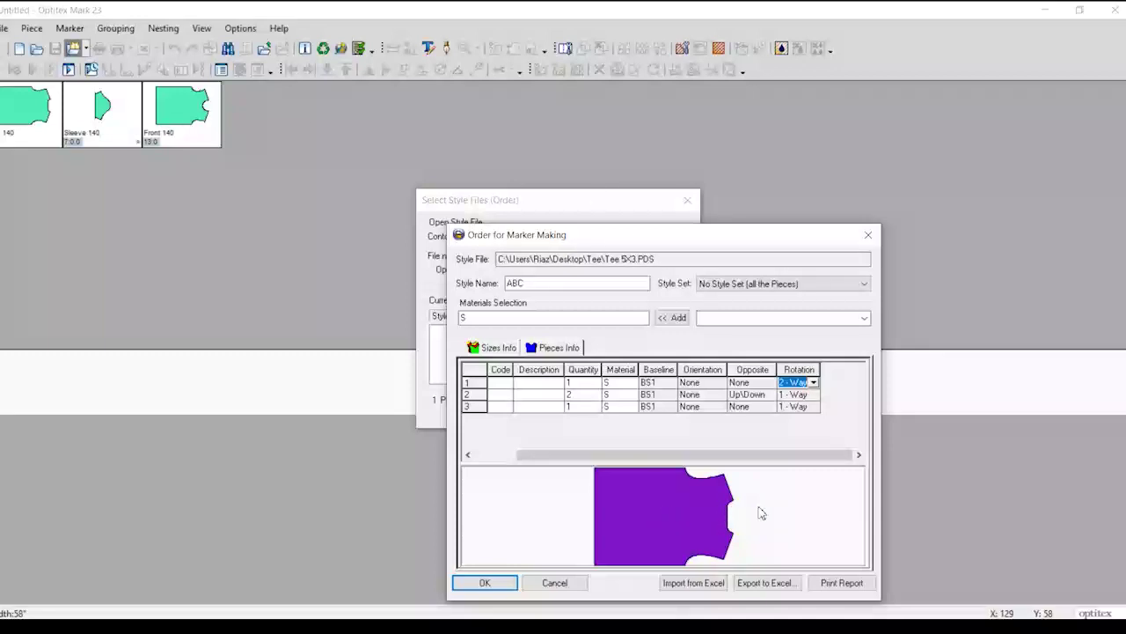
# Apply the Back piece's 2 - Way rotation to the Sleeve and Front pieces with Equal Selected
pyautogui.click(799, 370)
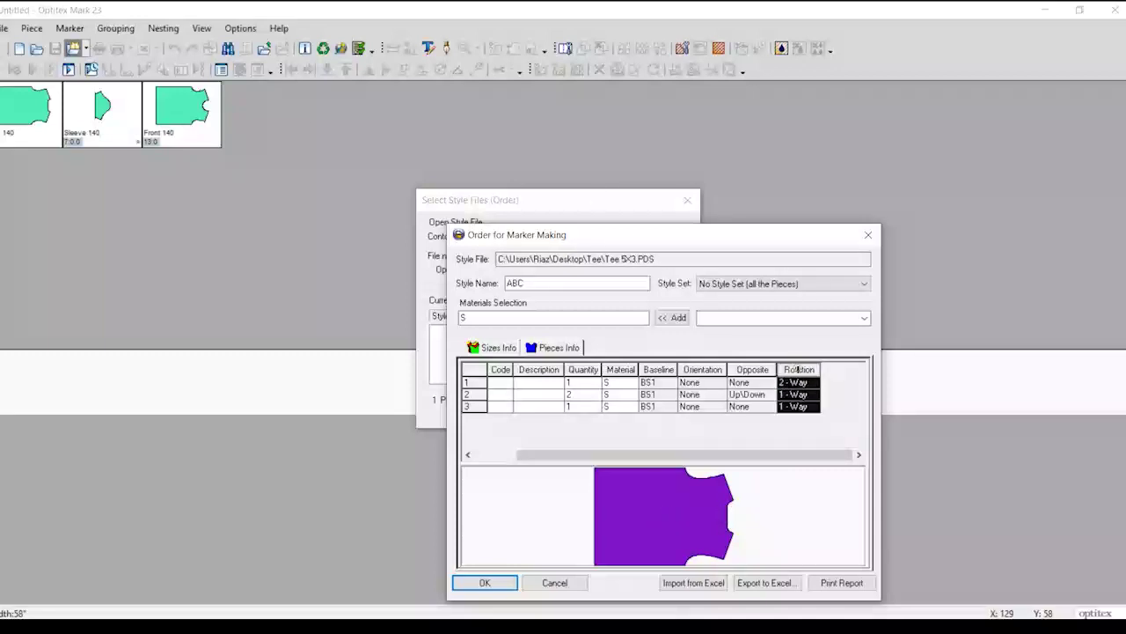
pyautogui.rightClick(798, 371)
pyautogui.press('Escape')
pyautogui.rightClick(808, 370)
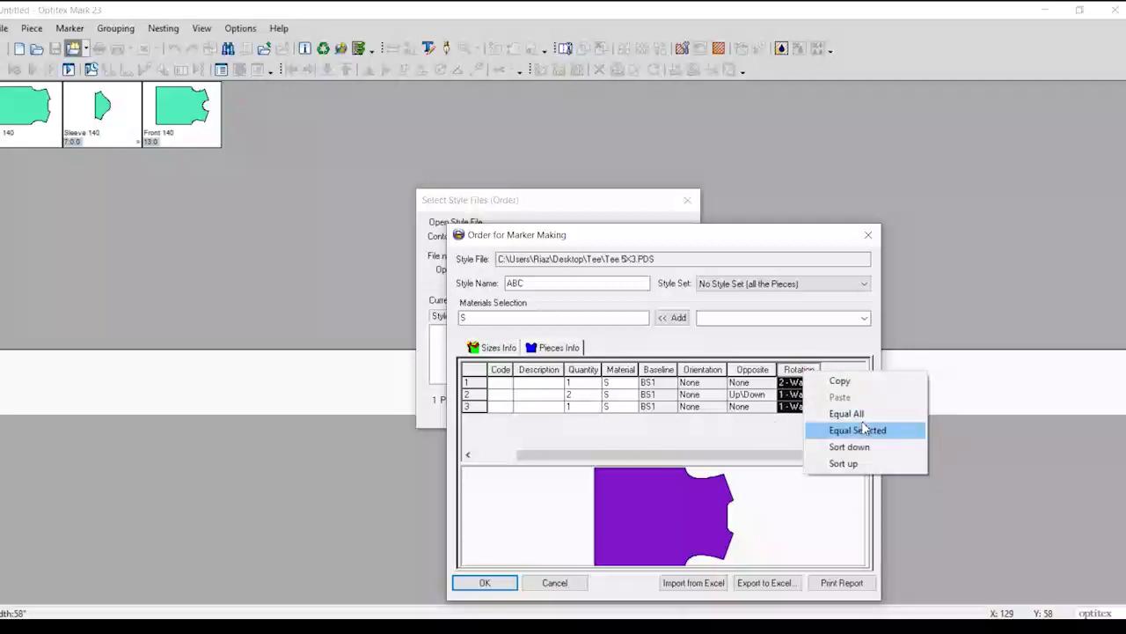
pyautogui.click(863, 428)
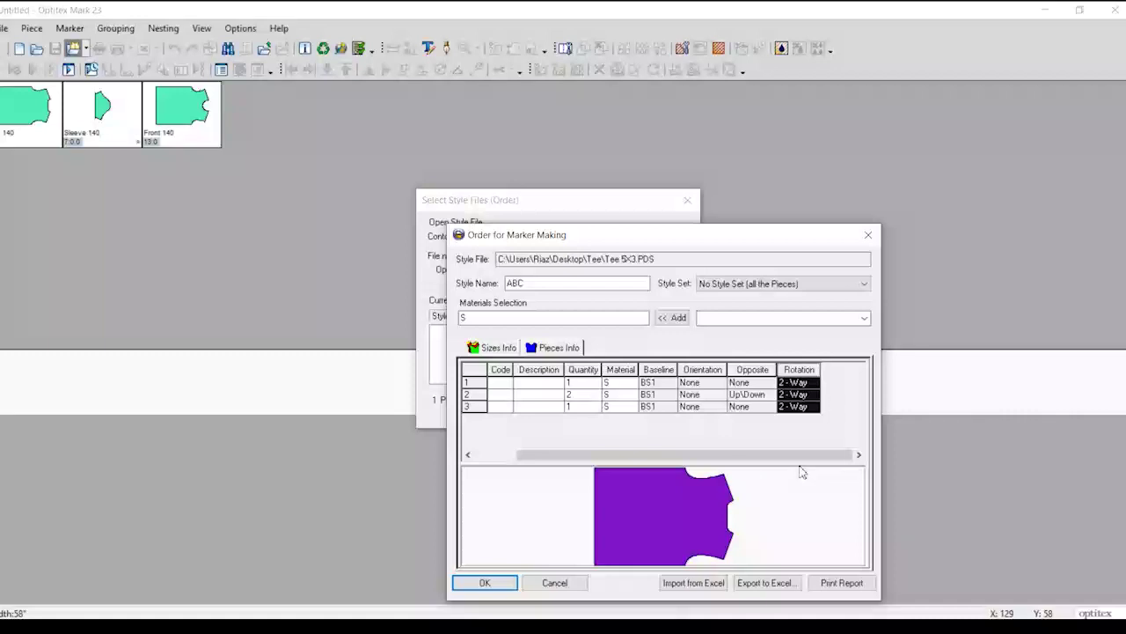
# Confirm the piece settings for style ABC and accept the order to load its pieces for marker making
pyautogui.moveTo(686, 454); pyautogui.dragTo(645, 454)
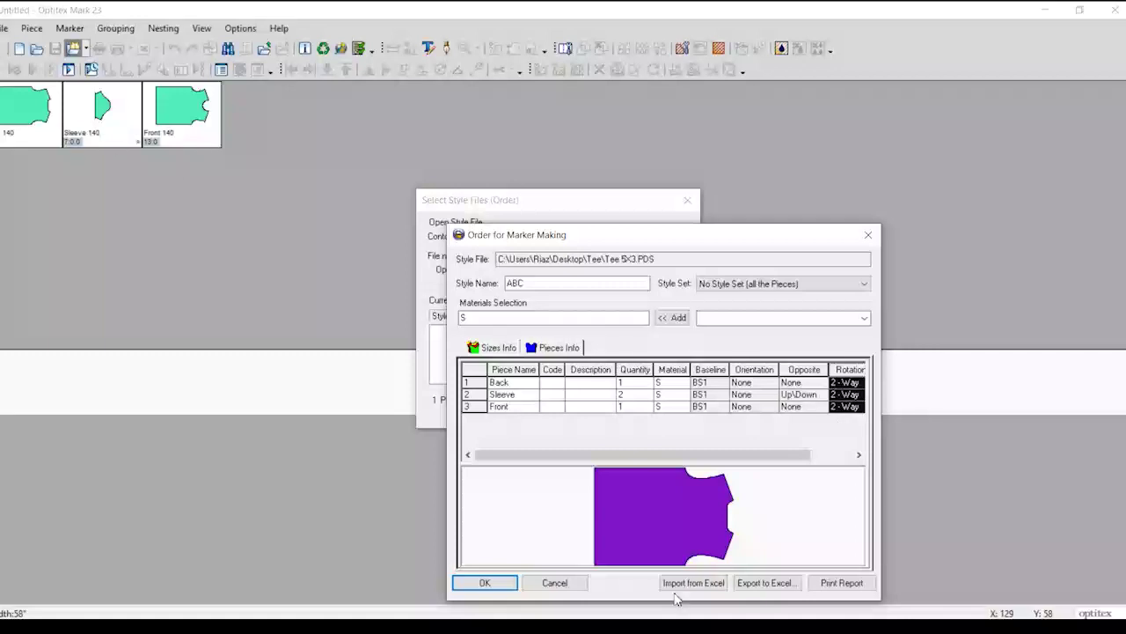
pyautogui.click(486, 582)
pyautogui.click(526, 414)
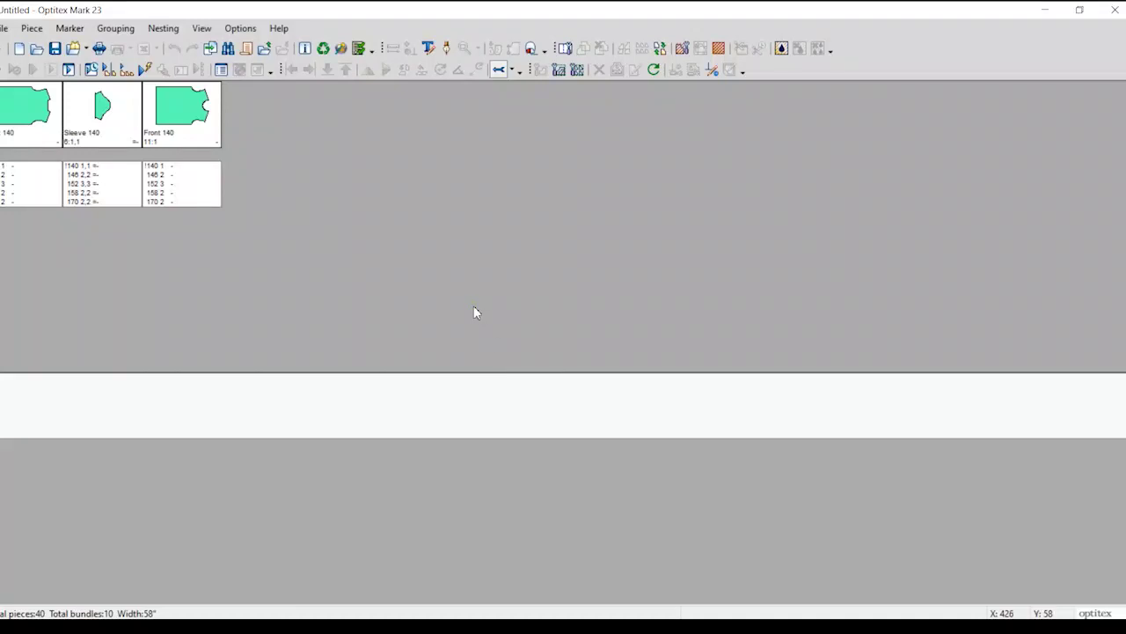
# Run Auto Nesting on the ordered pieces with Groups Options at No Groups and a nesting time of 3 min
pyautogui.click(163, 28)
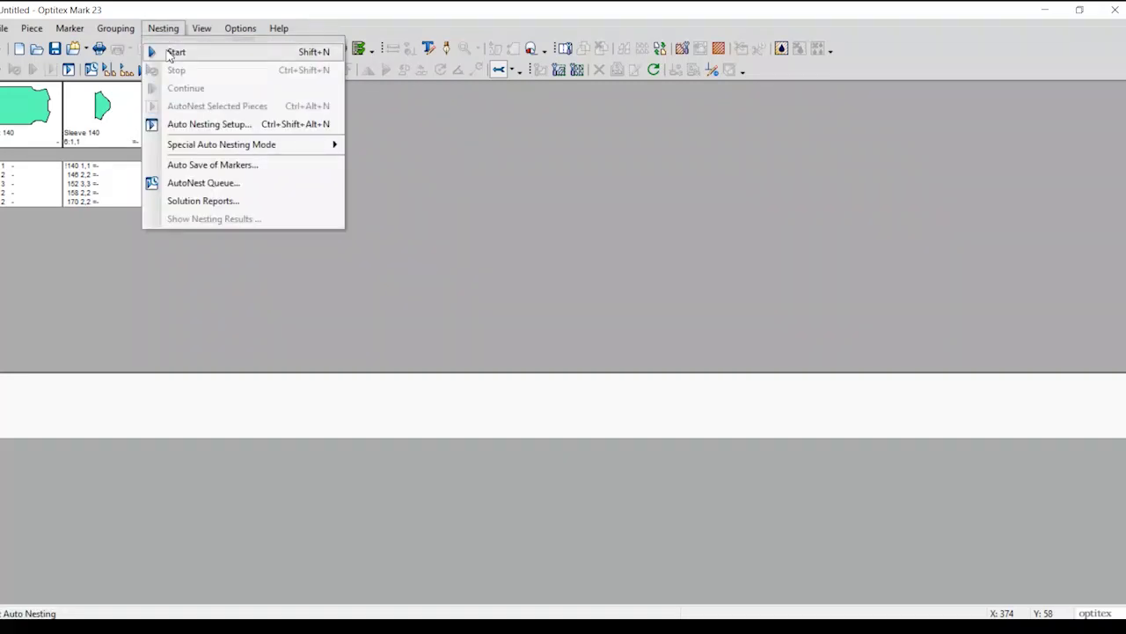
pyautogui.click(210, 124)
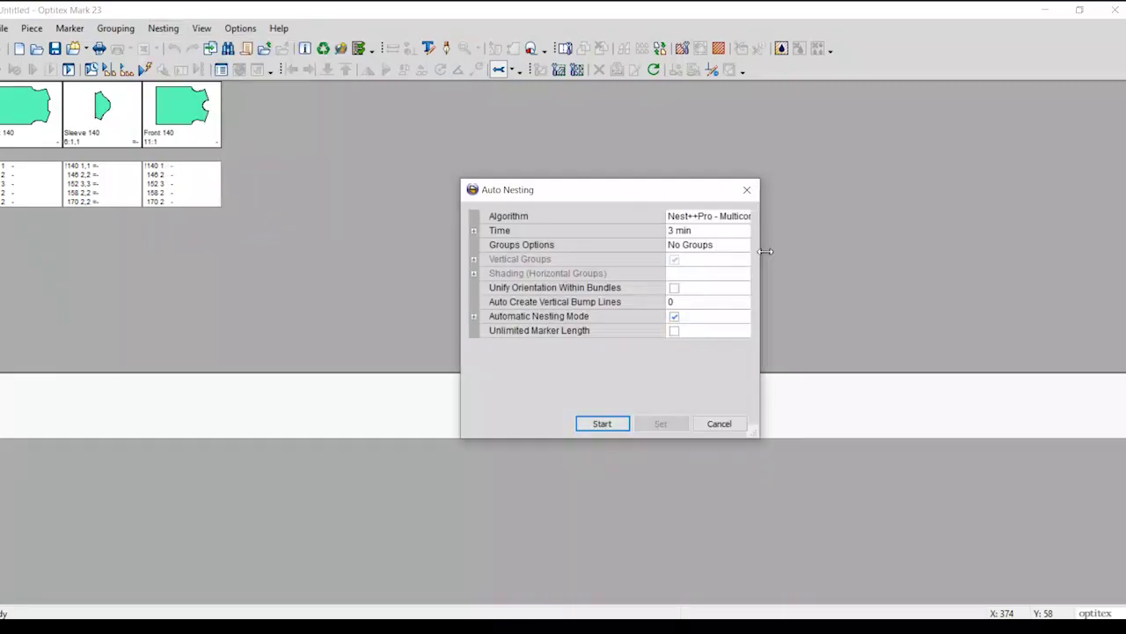
pyautogui.click(692, 249)
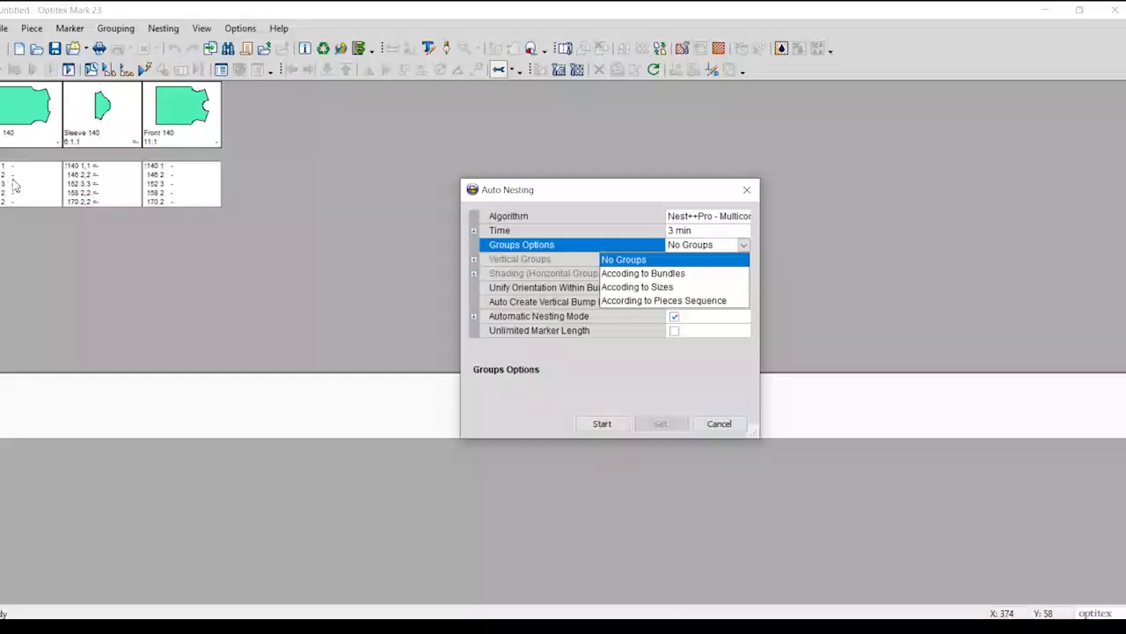
pyautogui.click(604, 360)
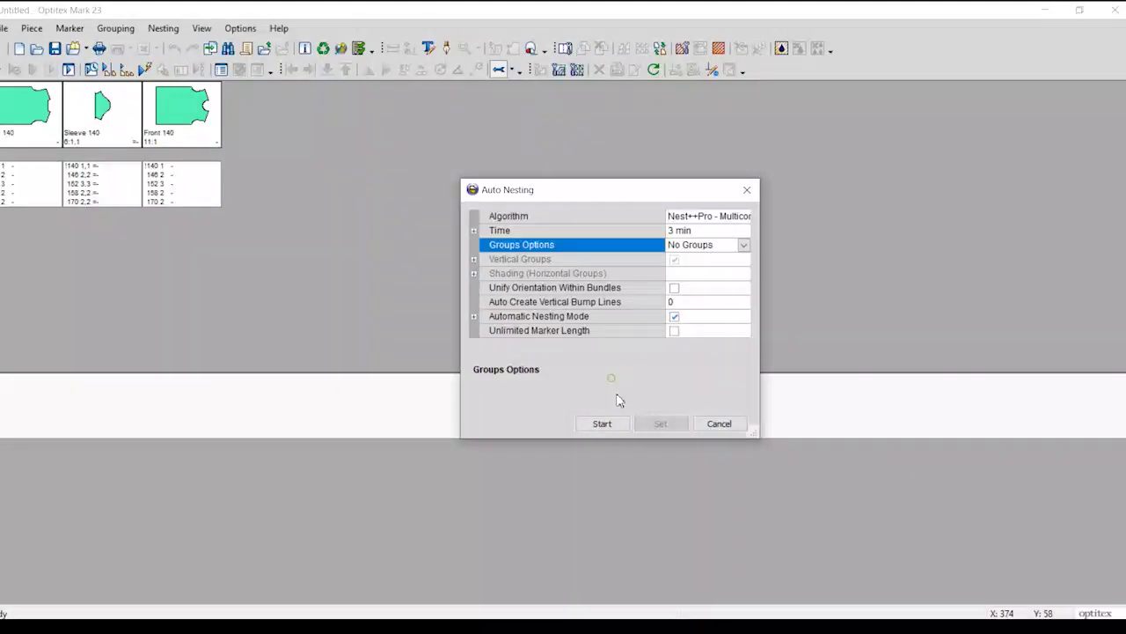
pyautogui.click(606, 424)
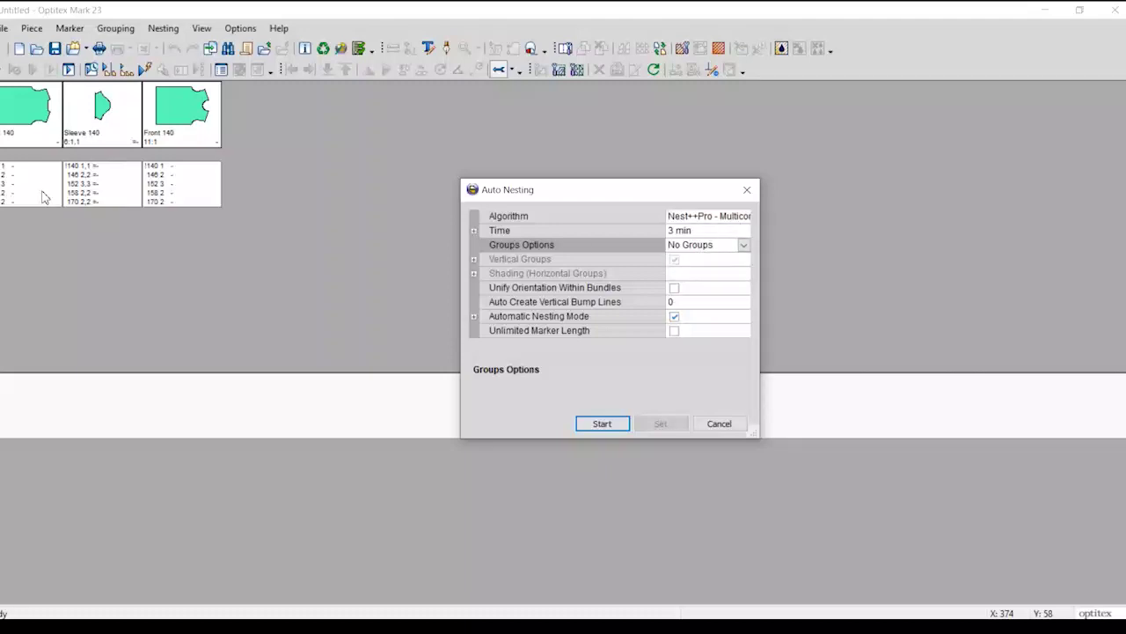
pyautogui.click(604, 424)
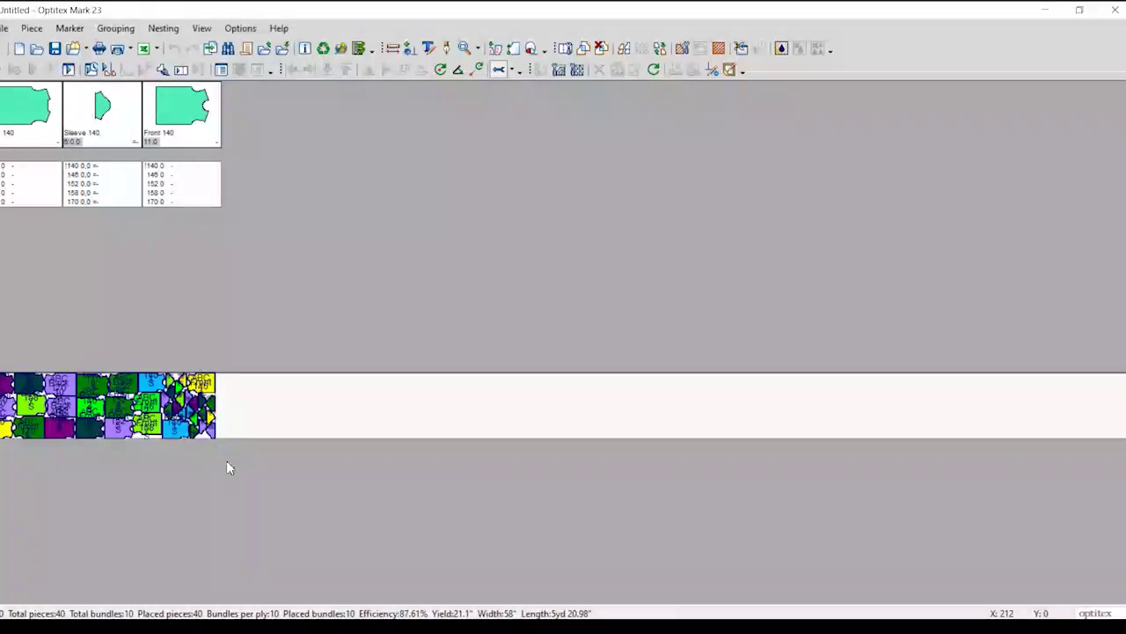
pyautogui.scroll(3, 226, 466)
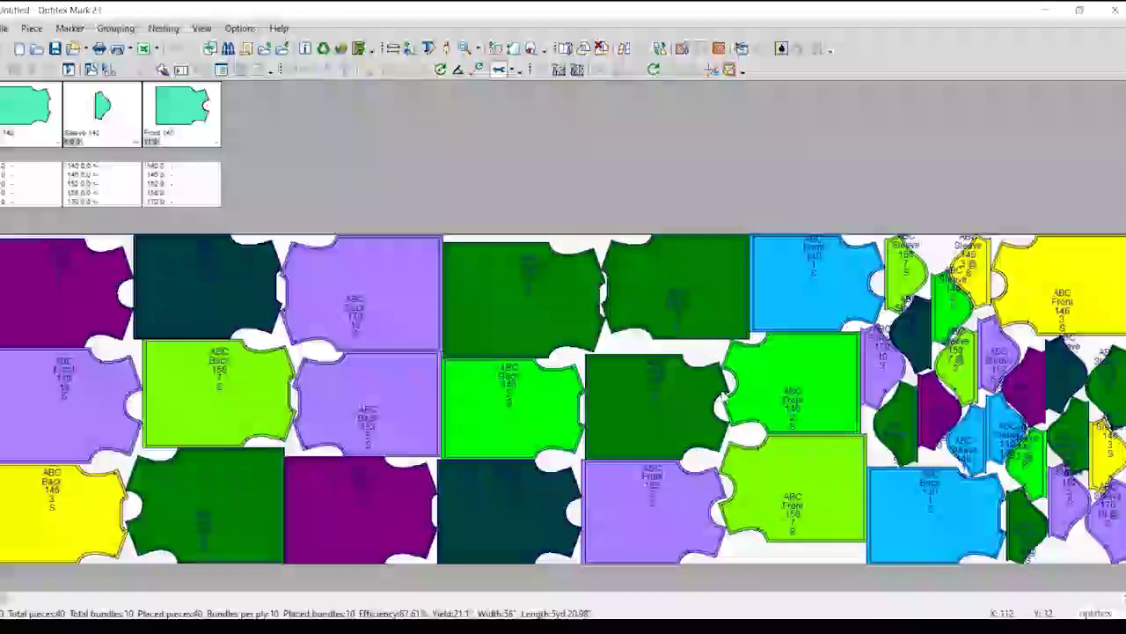